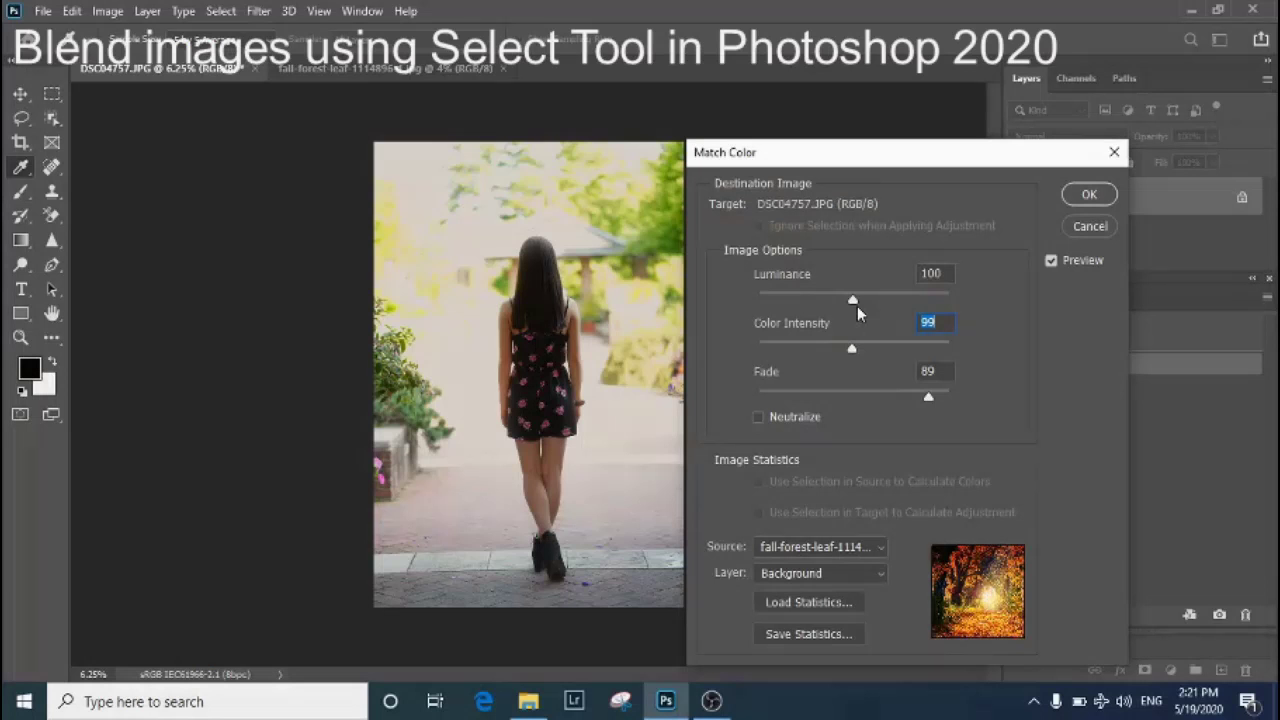
# Apply Match Color from fall-forest-leaf with Luminance 82, Color Intensity 82 and Fade 89
pyautogui.moveTo(857, 303); pyautogui.dragTo(837, 300)
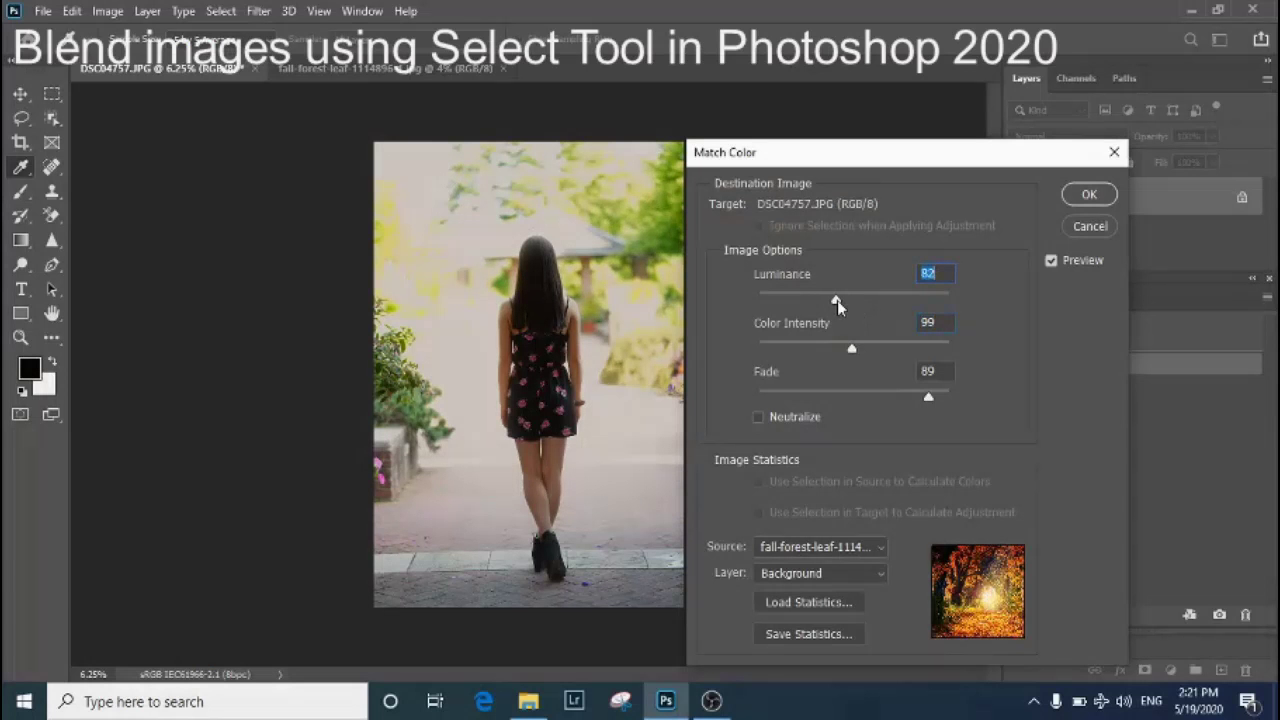
pyautogui.click(838, 348)
pyautogui.moveTo(838, 348); pyautogui.dragTo(836, 348)
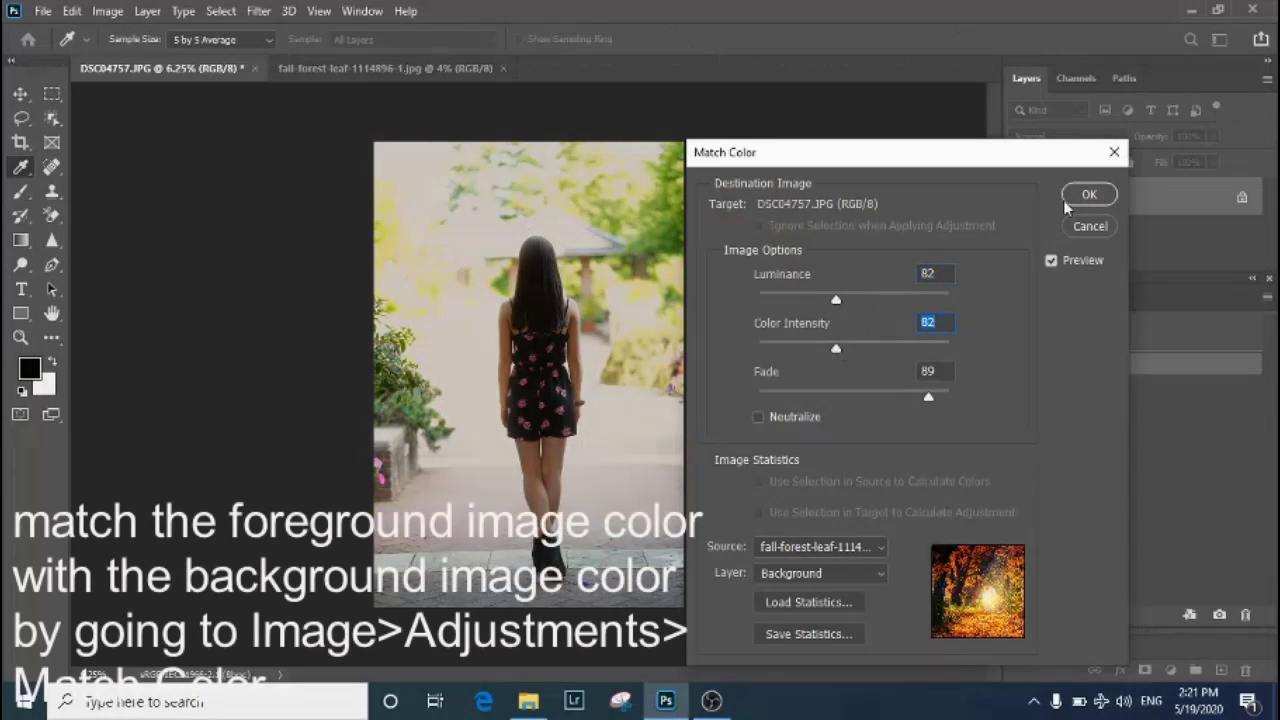
pyautogui.click(1051, 261)
pyautogui.click(1051, 261)
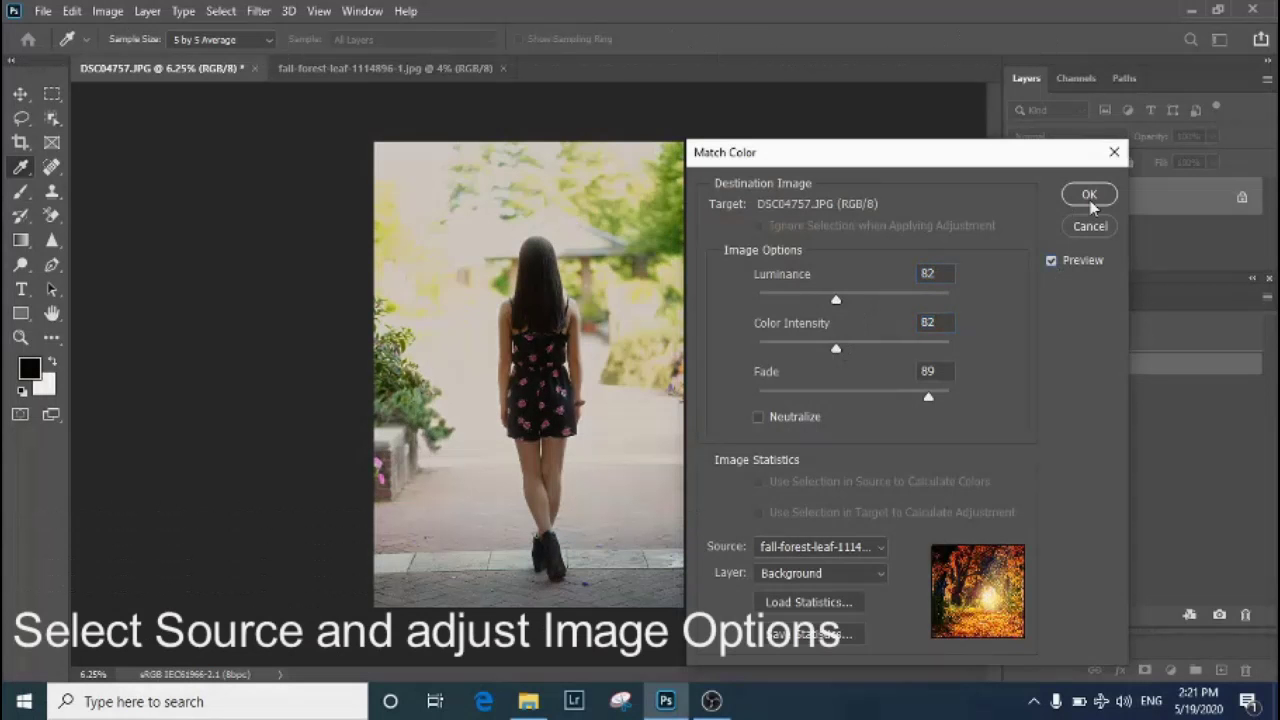
pyautogui.click(1090, 199)
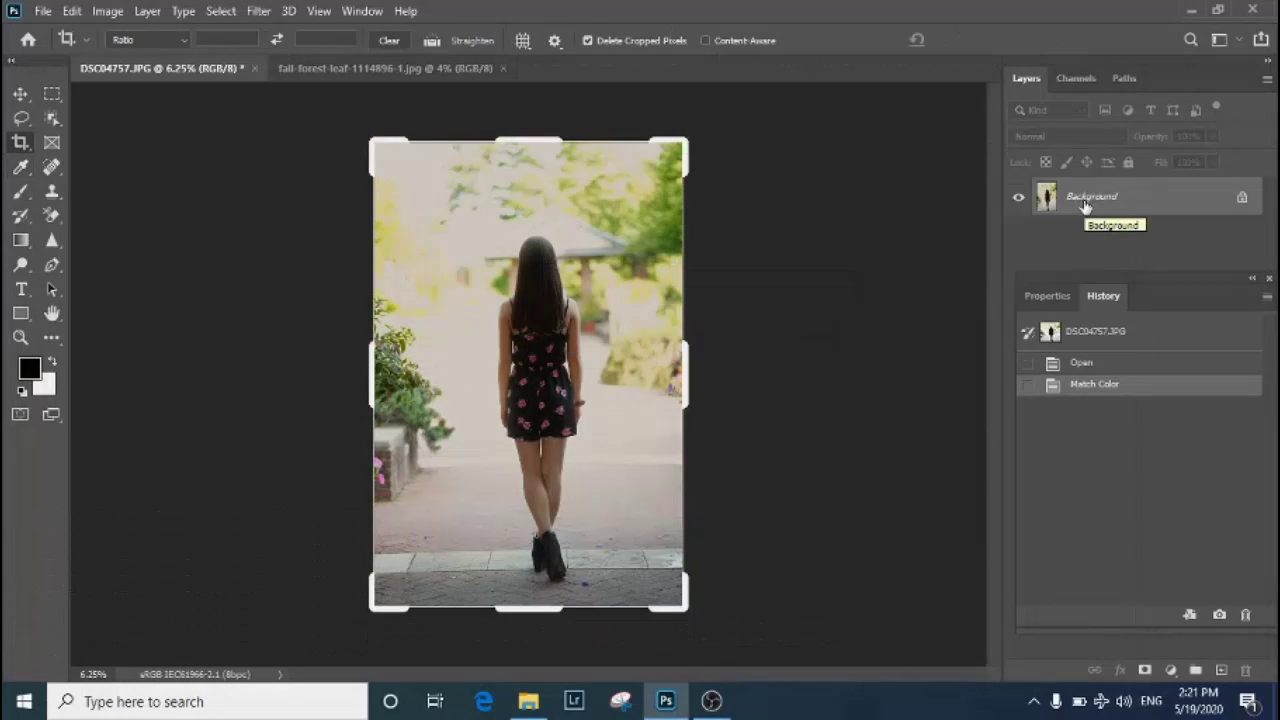
# Drag the street photo with the Move tool into the fall-forest-leaf canvas as Layer 1
pyautogui.press('v')
pyautogui.moveTo(452, 190)
pyautogui.mouseDown()
pyautogui.moveTo(404, 72)
pyautogui.moveTo(505, 410)
pyautogui.moveTo(463, 455)
pyautogui.mouseUp()
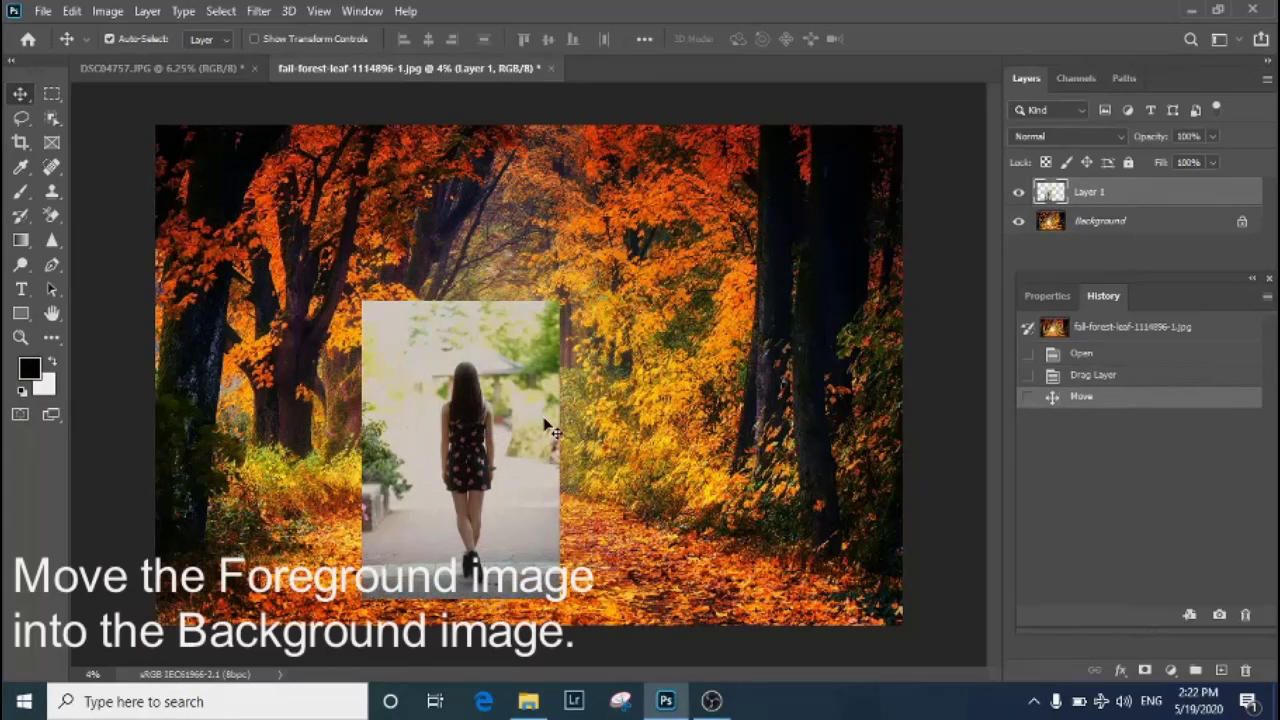
# Outline the girl with the Object Selection Tool by boxing a region around her figure
pyautogui.click(52, 120)
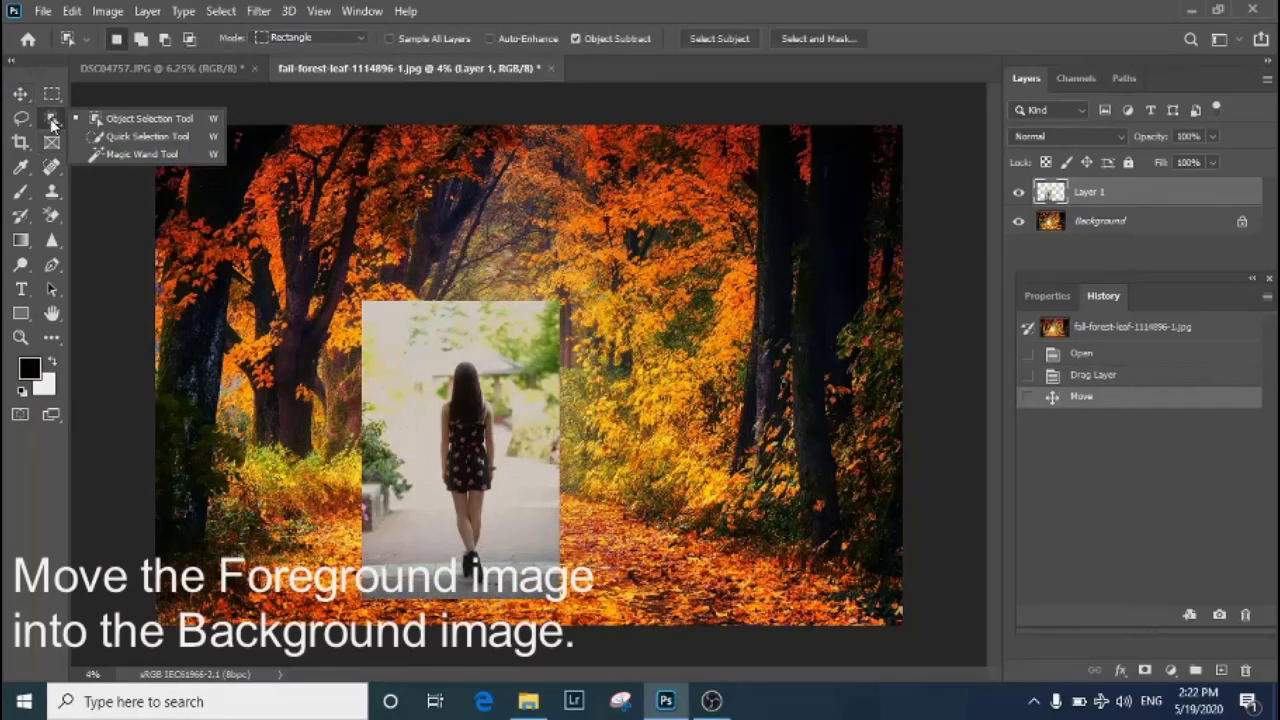
pyautogui.click(130, 119)
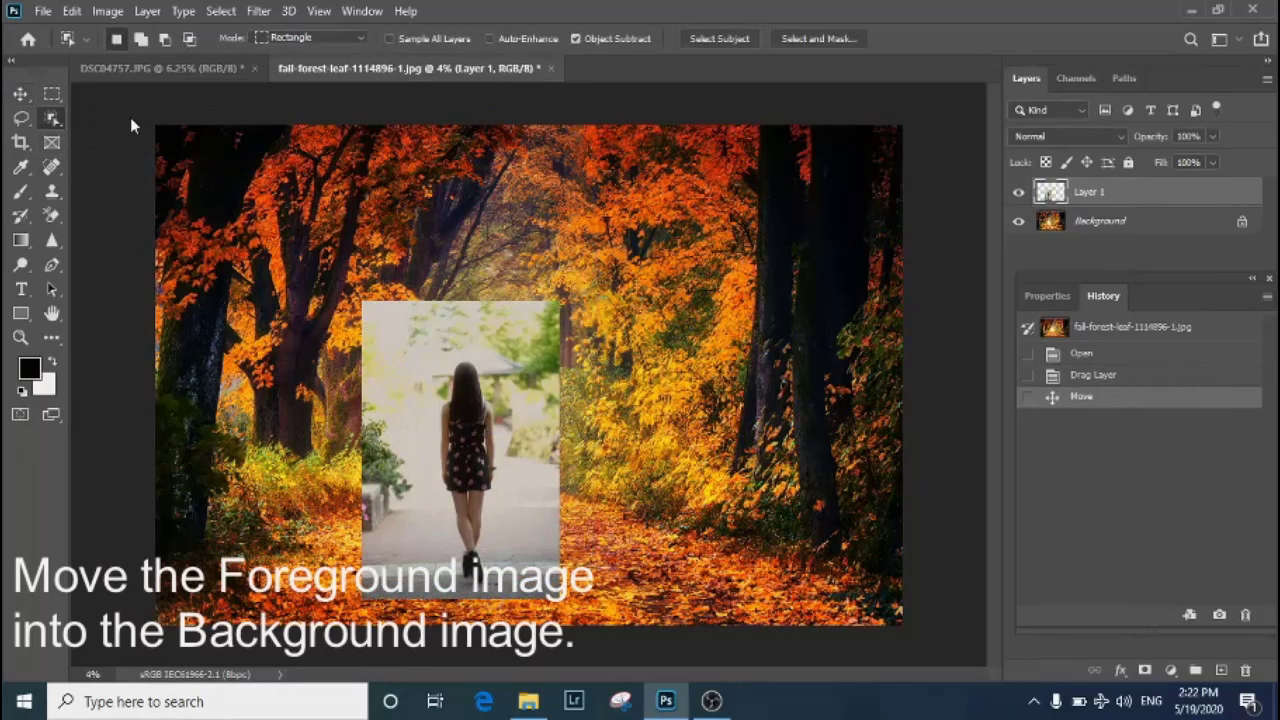
pyautogui.moveTo(425, 348)
pyautogui.mouseDown()
pyautogui.moveTo(520, 475)
pyautogui.moveTo(527, 590)
pyautogui.mouseUp()
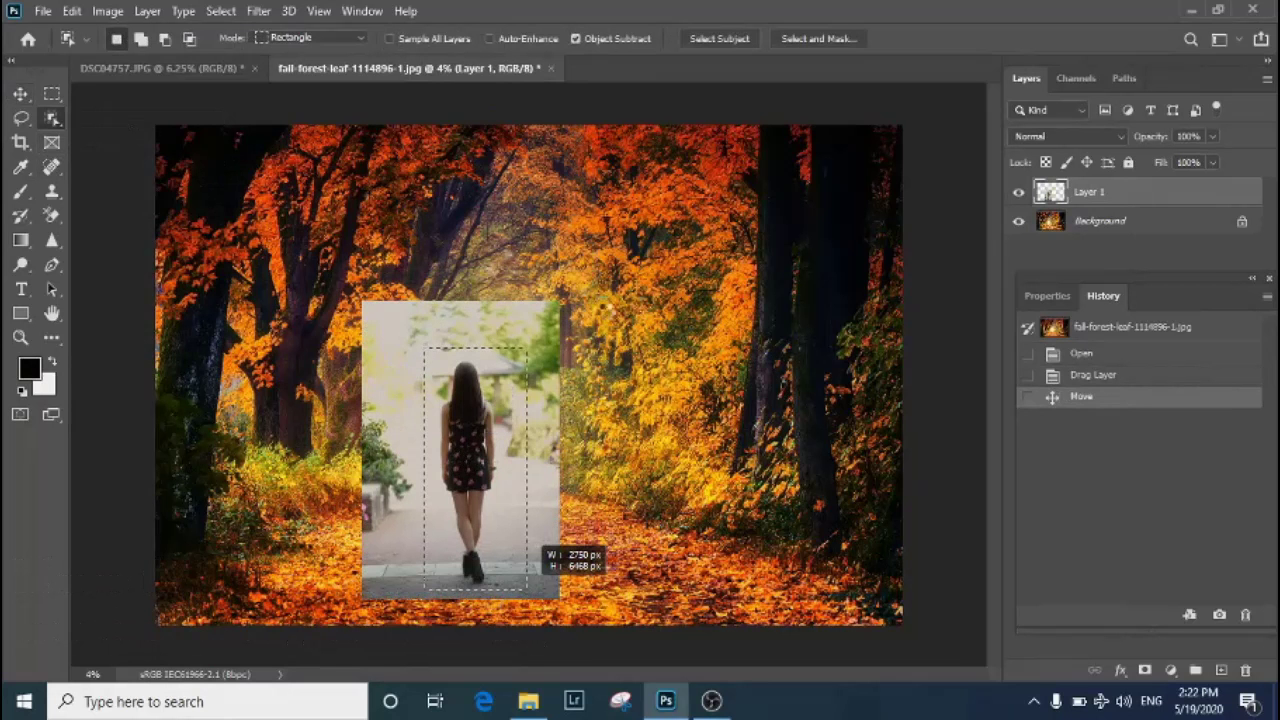
pyautogui.moveTo(425, 348); pyautogui.dragTo(527, 590)
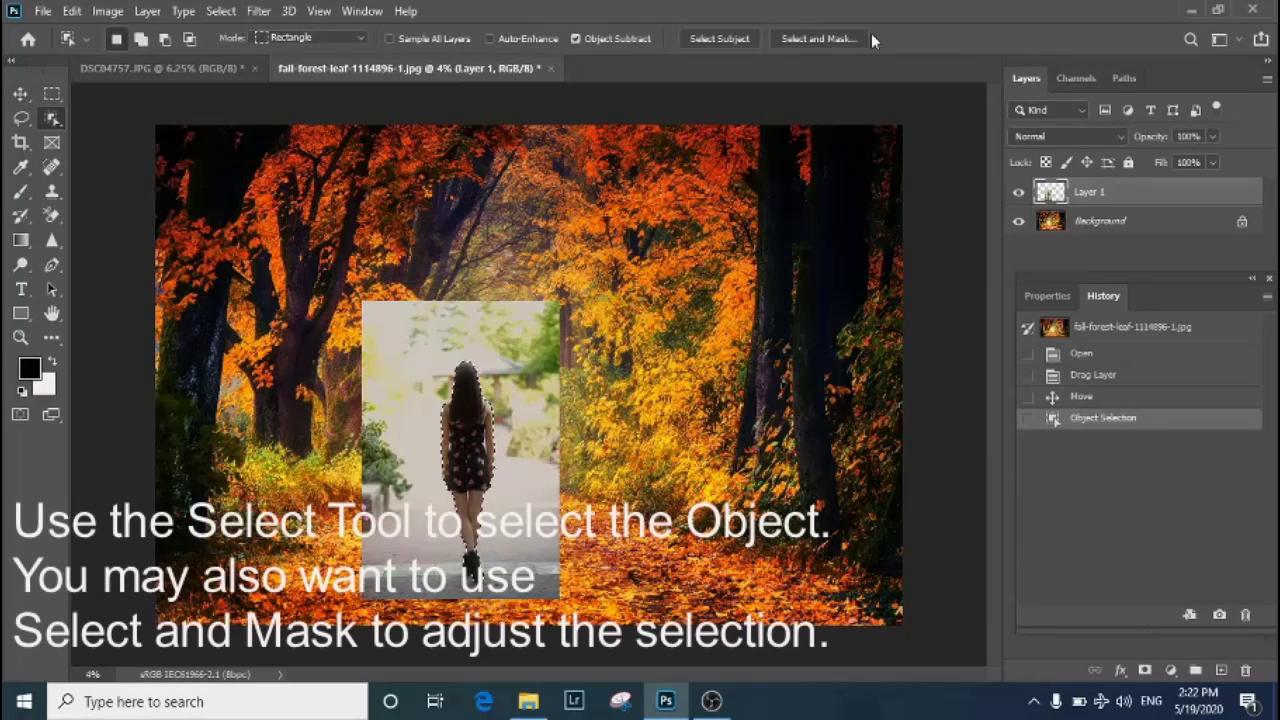
pyautogui.click(820, 38)
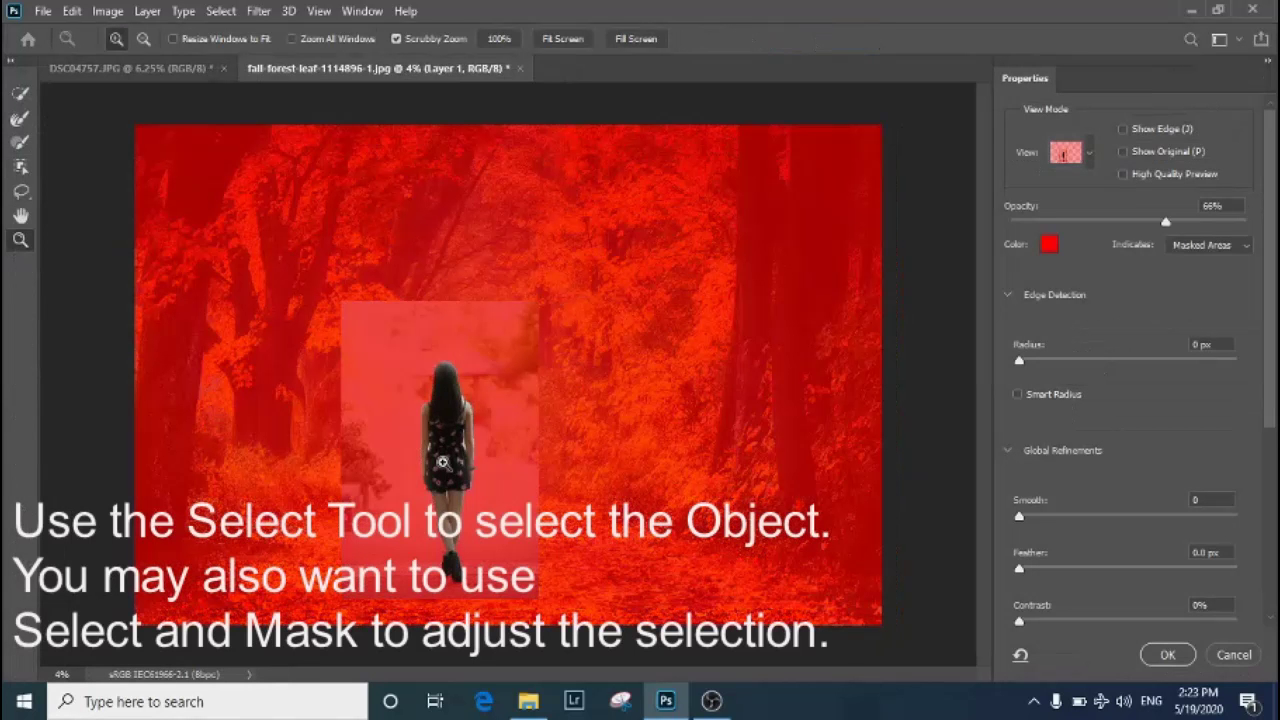
pyautogui.moveTo(442, 462); pyautogui.dragTo(485, 455)
pyautogui.click(36, 150)
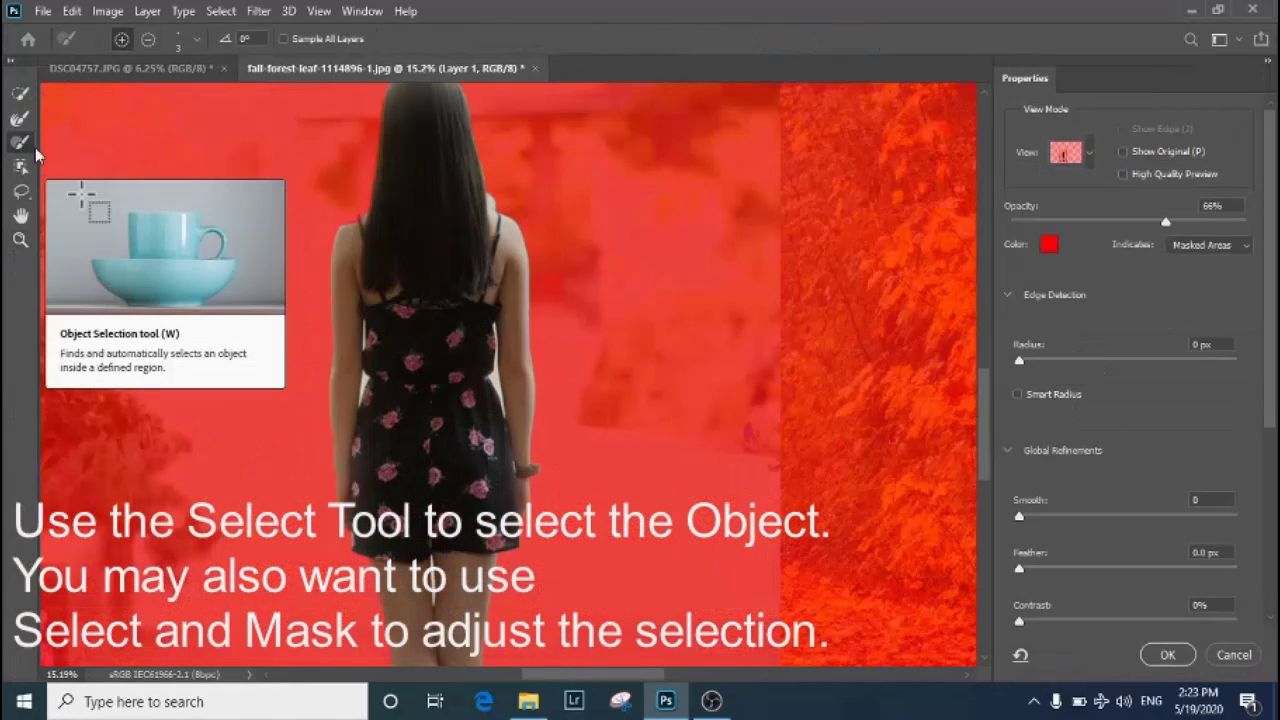
pyautogui.press('alt')
pyautogui.rightClick(300, 263)
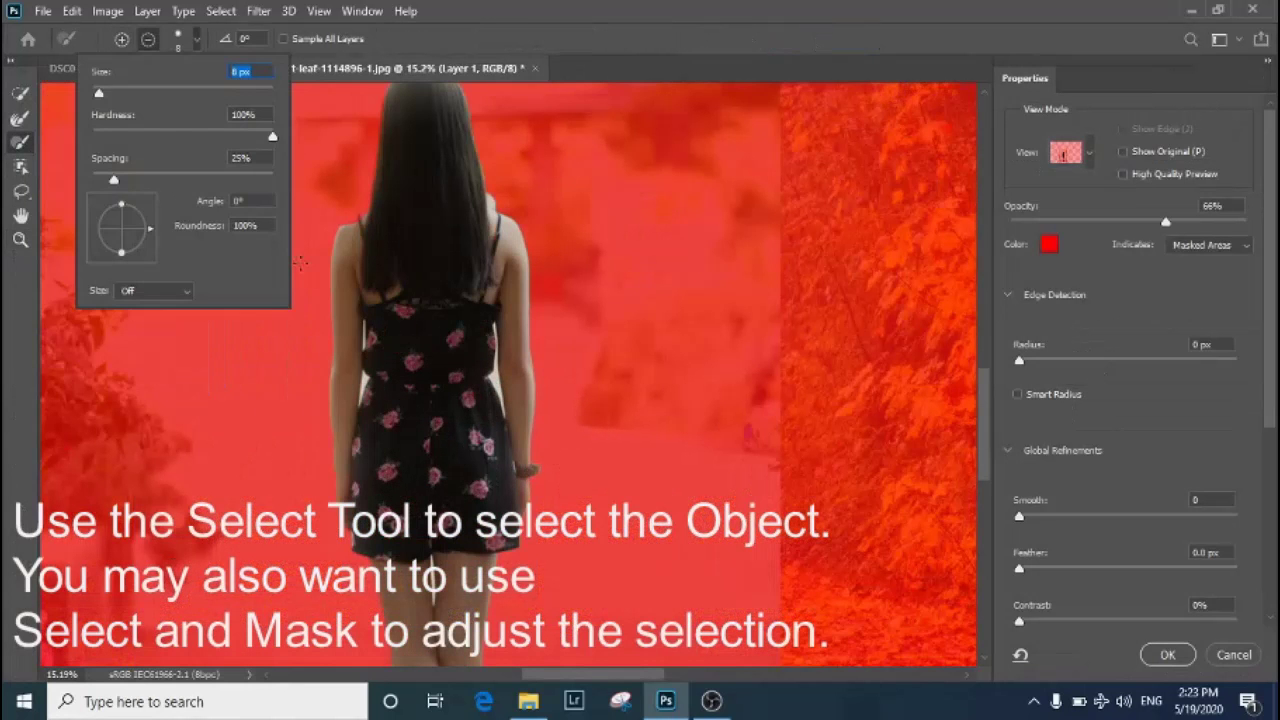
pyautogui.moveTo(380, 307); pyautogui.dragTo(430, 307)
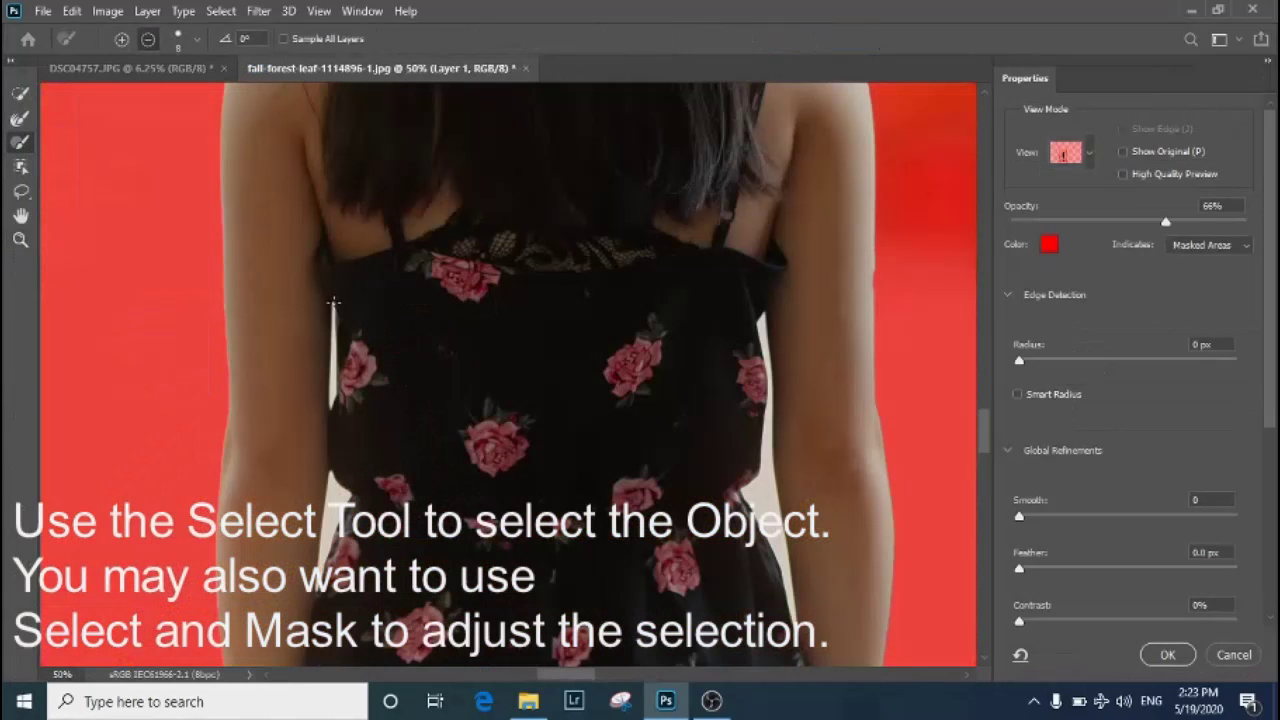
pyautogui.rightClick(294, 296)
pyautogui.write('12')
pyautogui.press('Return')
pyautogui.moveTo(333, 305)
pyautogui.mouseDown()
pyautogui.moveTo(331, 396)
pyautogui.moveTo(333, 325)
pyautogui.mouseUp()
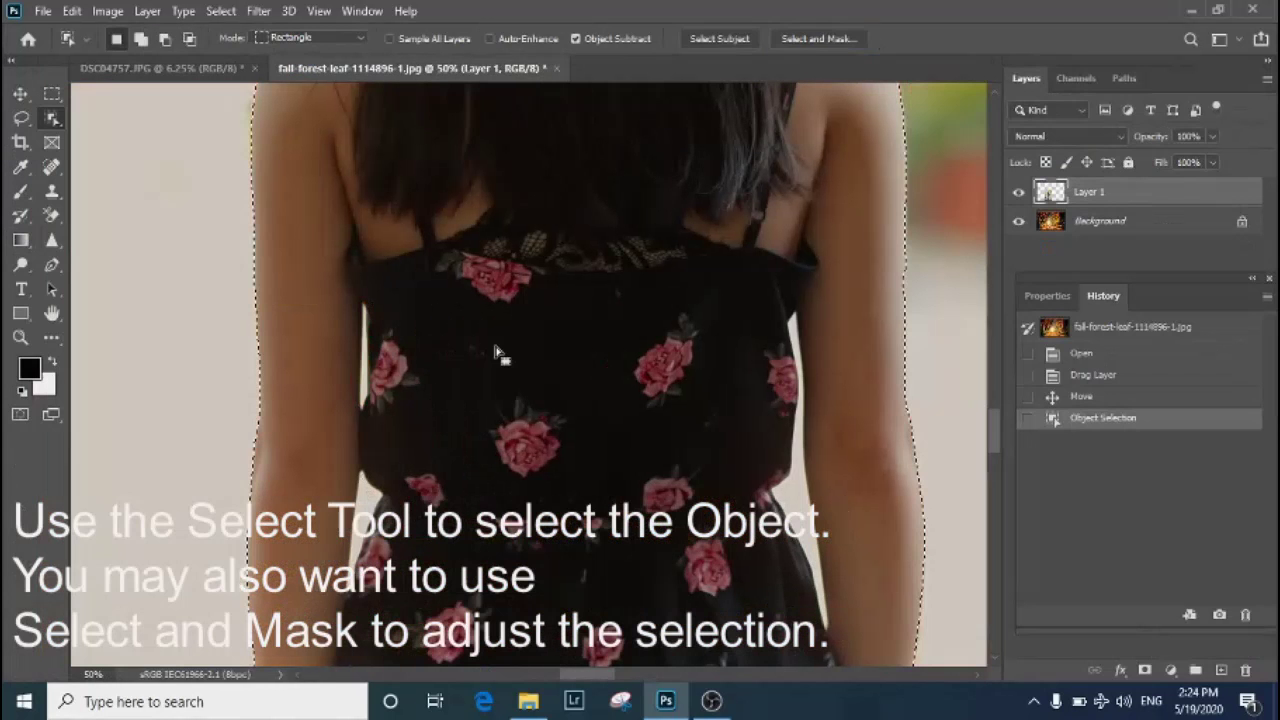
# Switch to the Quick Selection Tool with a 14 px brush
pyautogui.rightClick(52, 117)
pyautogui.click(92, 134)
pyautogui.rightClick(152, 97)
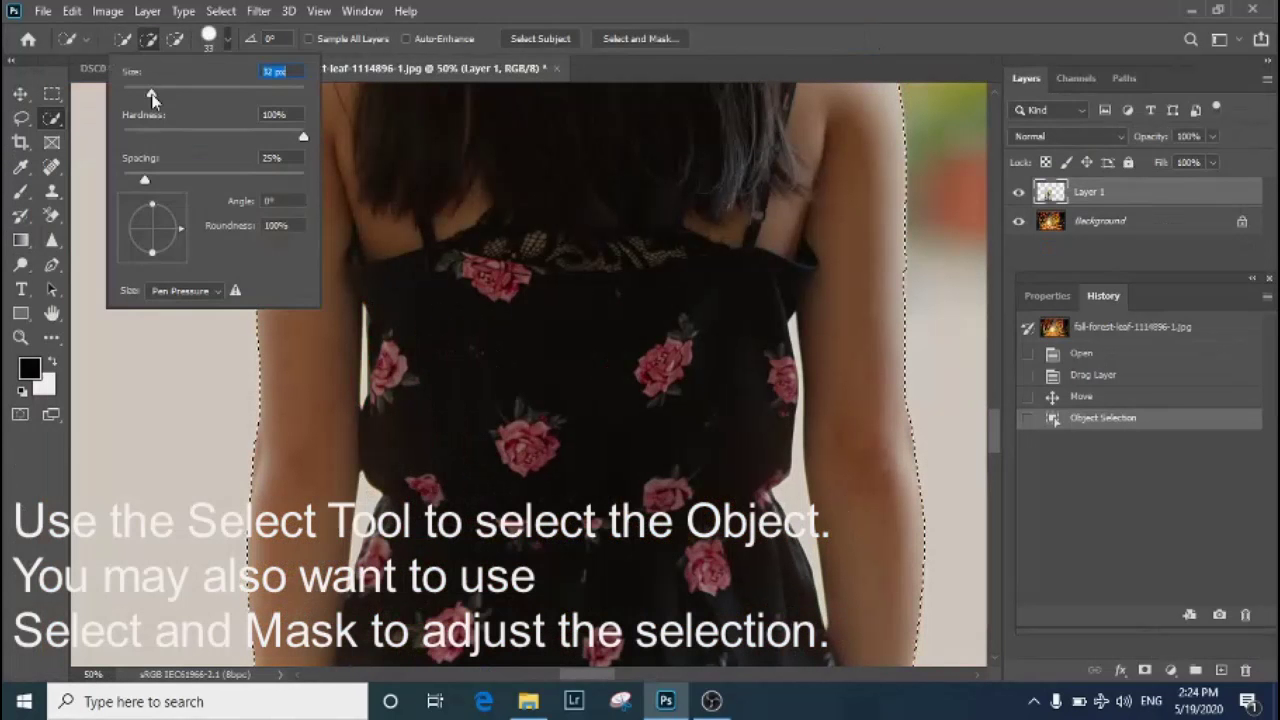
pyautogui.moveTo(152, 97); pyautogui.dragTo(146, 97)
pyautogui.click(363, 313)
# Refine the selection along both arms and down the dress's right side
pyautogui.moveTo(363, 313); pyautogui.dragTo(362, 400)
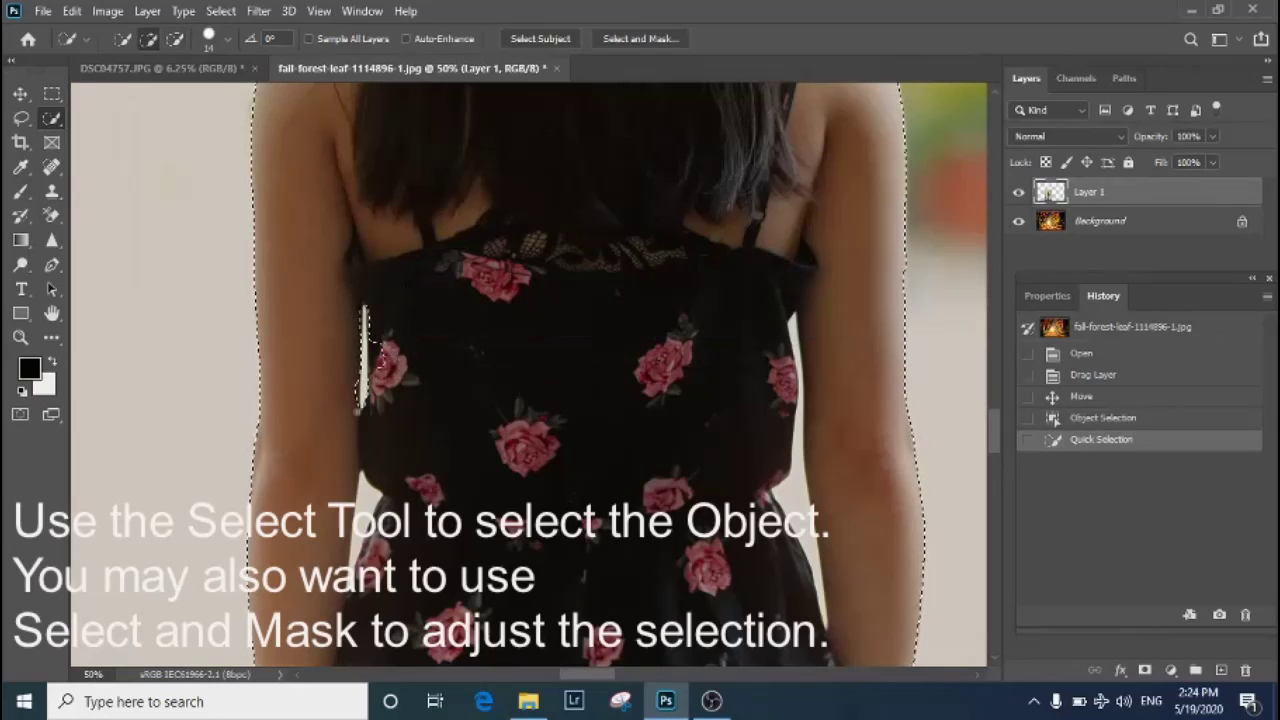
pyautogui.click(378, 362)
pyautogui.click(353, 487)
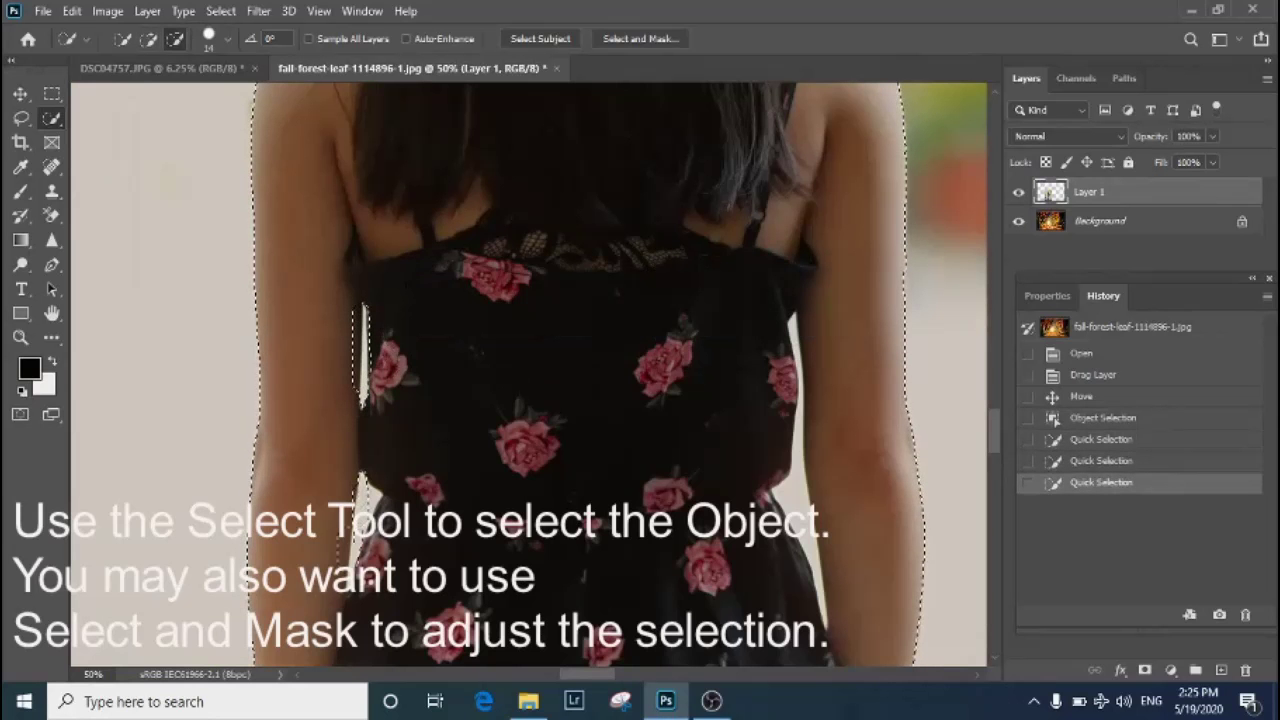
pyautogui.click(367, 498)
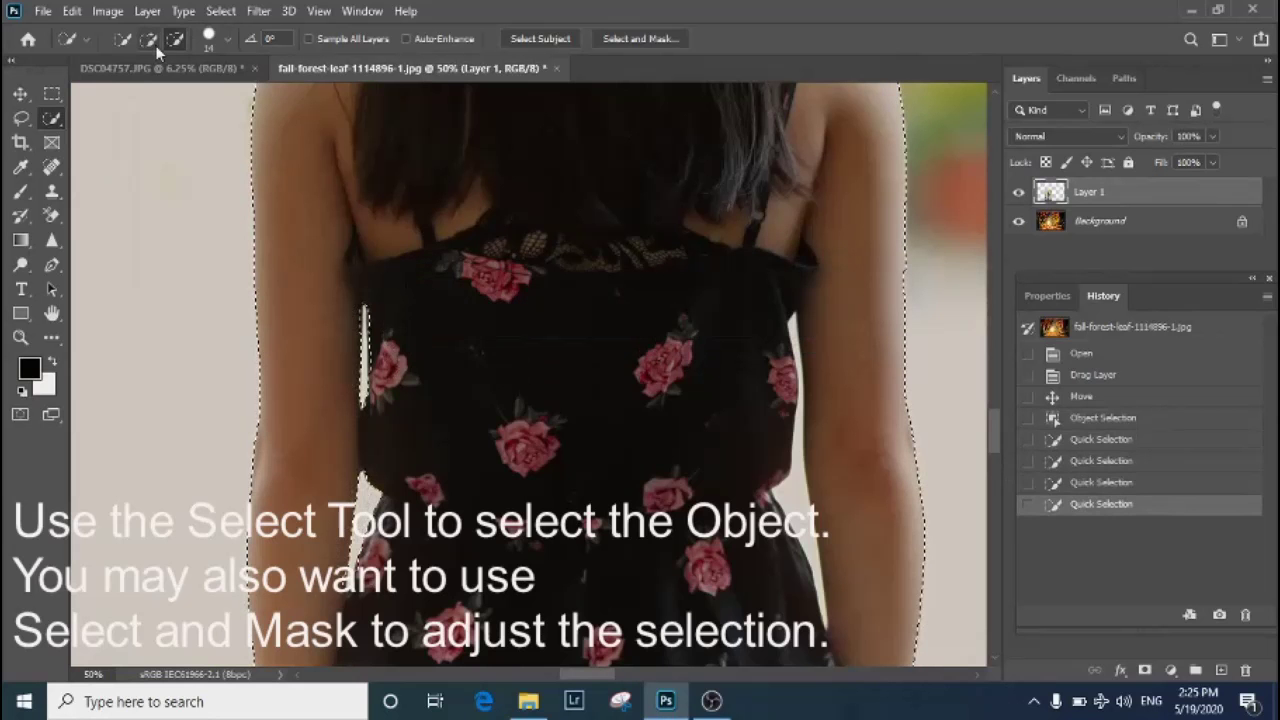
pyautogui.click(358, 563)
pyautogui.click(791, 338)
pyautogui.moveTo(793, 340); pyautogui.dragTo(815, 585)
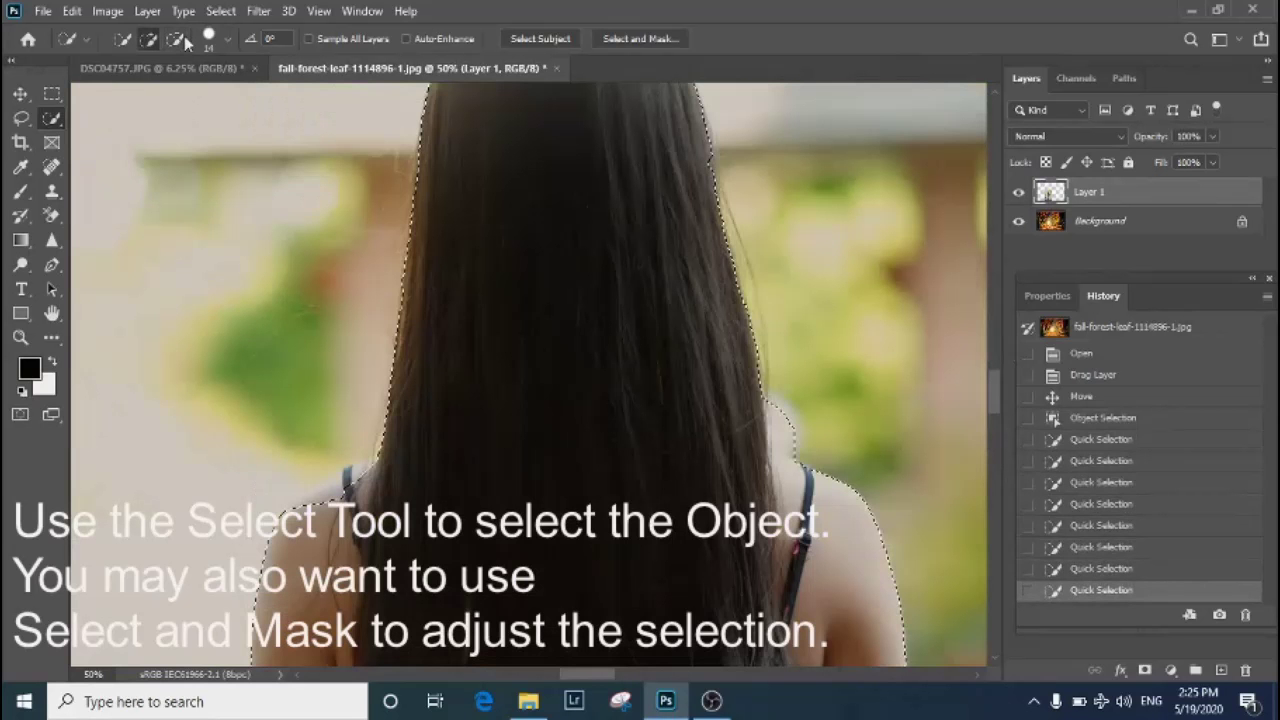
# Subtract the background near the hair and the gap between the legs
pyautogui.click(184, 36)
pyautogui.click(790, 432)
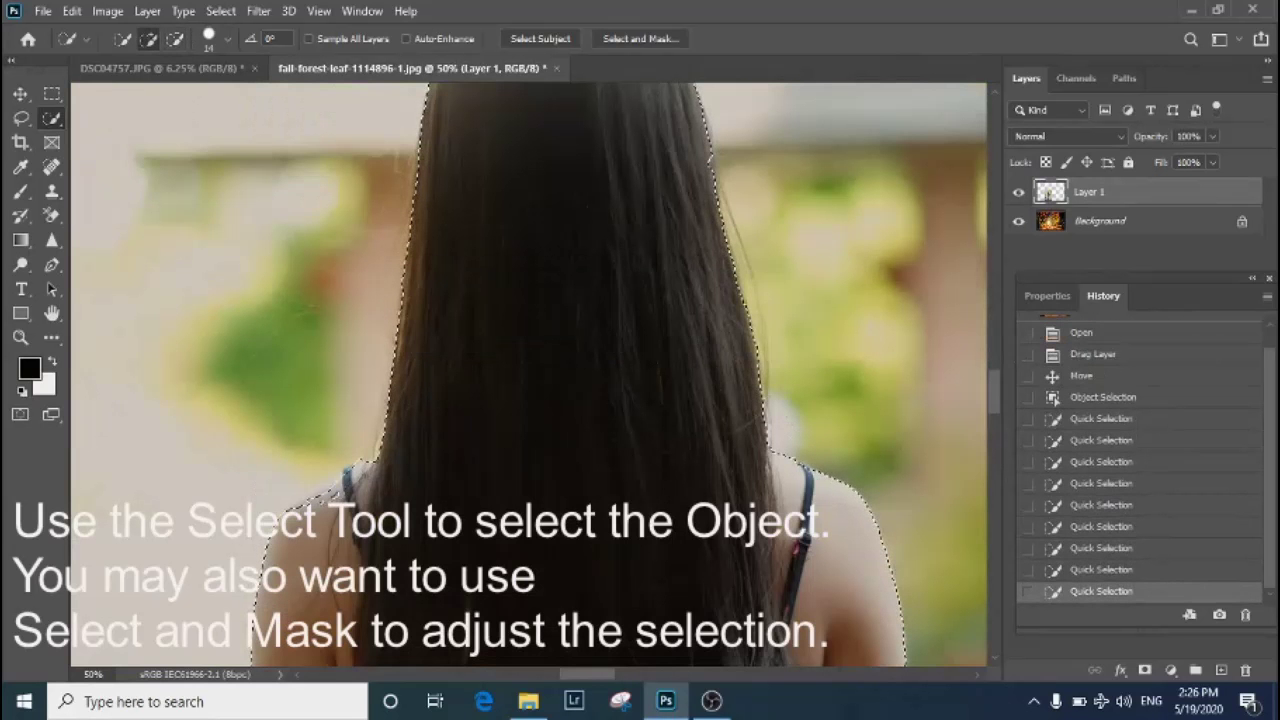
pyautogui.scroll(2, 999, 372)
pyautogui.scroll(-10, 999, 372)
pyautogui.moveTo(585, 150); pyautogui.dragTo(588, 302)
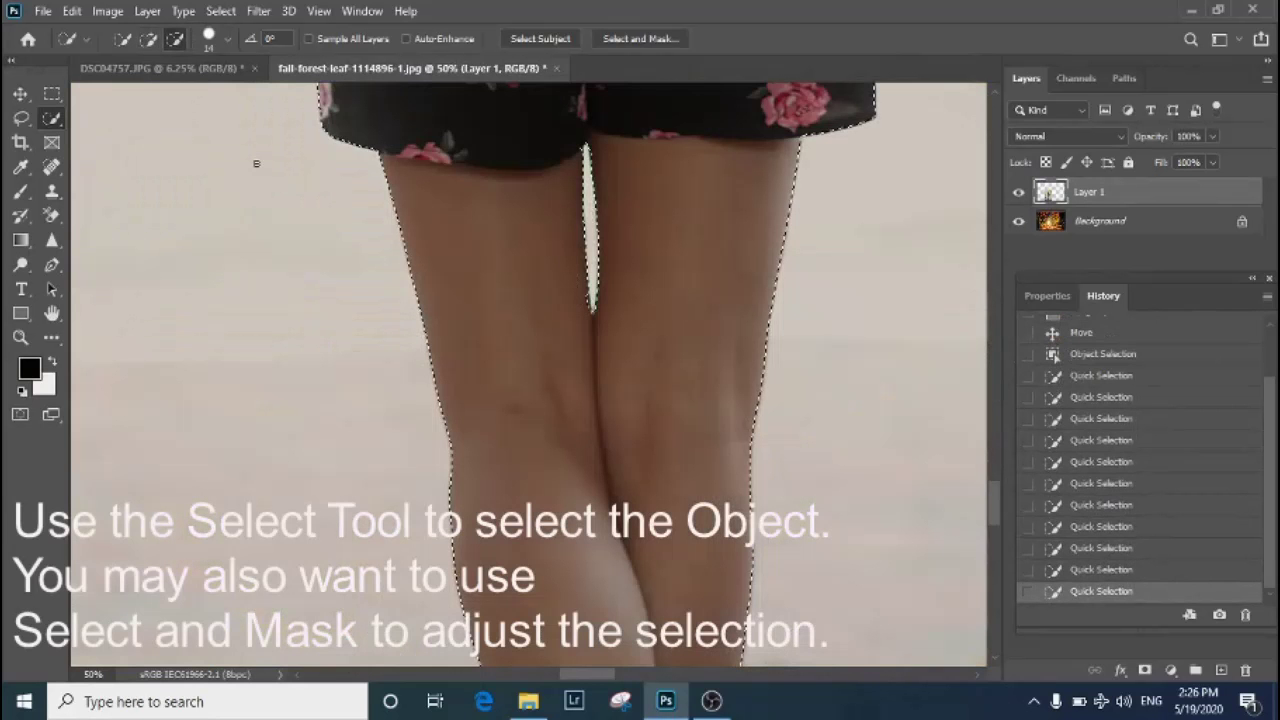
pyautogui.scroll(1, 1010, 436)
pyautogui.scroll(10, 1010, 436)
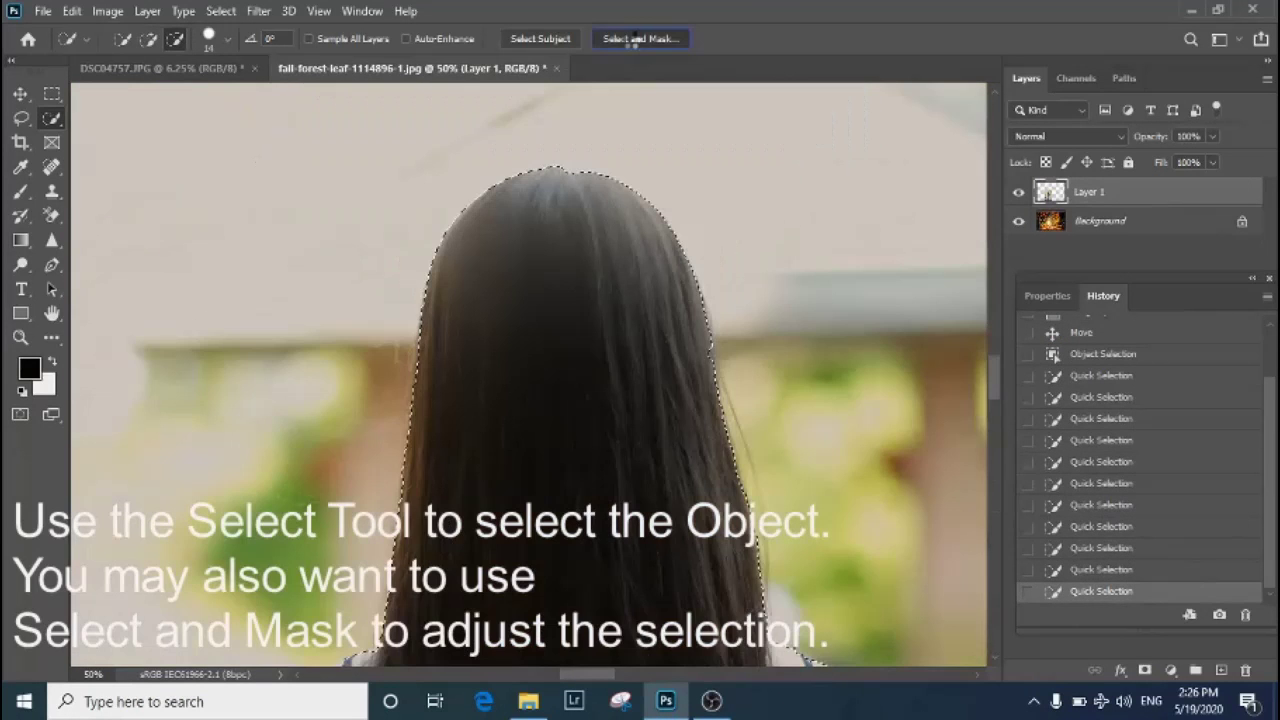
# Apply a Select and Mask refinement with a chosen output destination
pyautogui.click(633, 40)
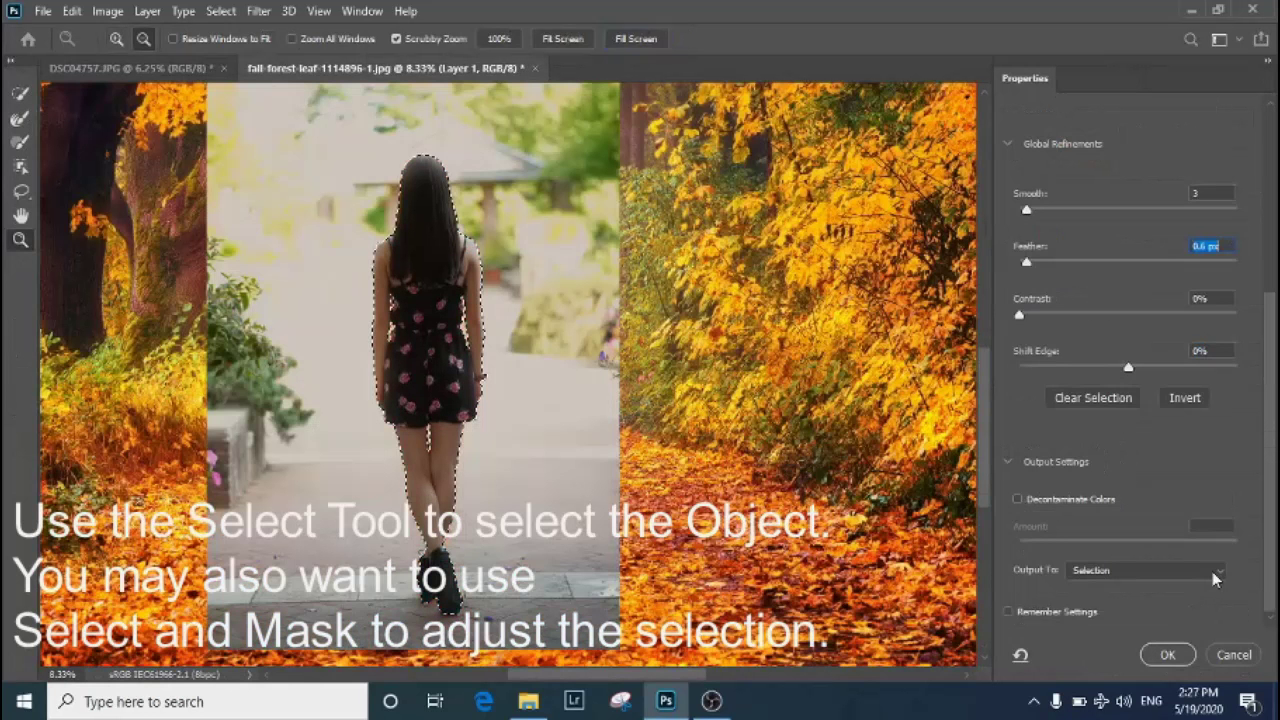
pyautogui.click(1214, 572)
pyautogui.click(1133, 600)
pyautogui.click(1172, 660)
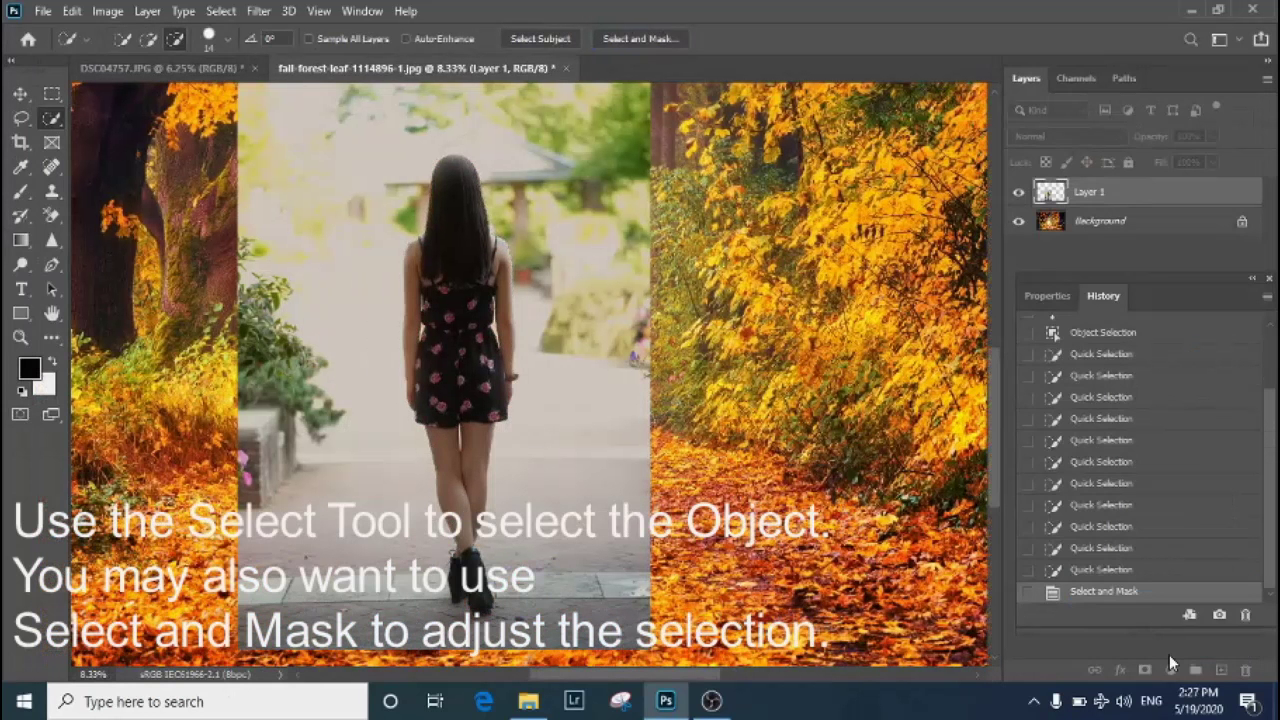
# Revert to the last Quick Selection history state and cancel a second Select and Mask
pyautogui.click(1104, 569)
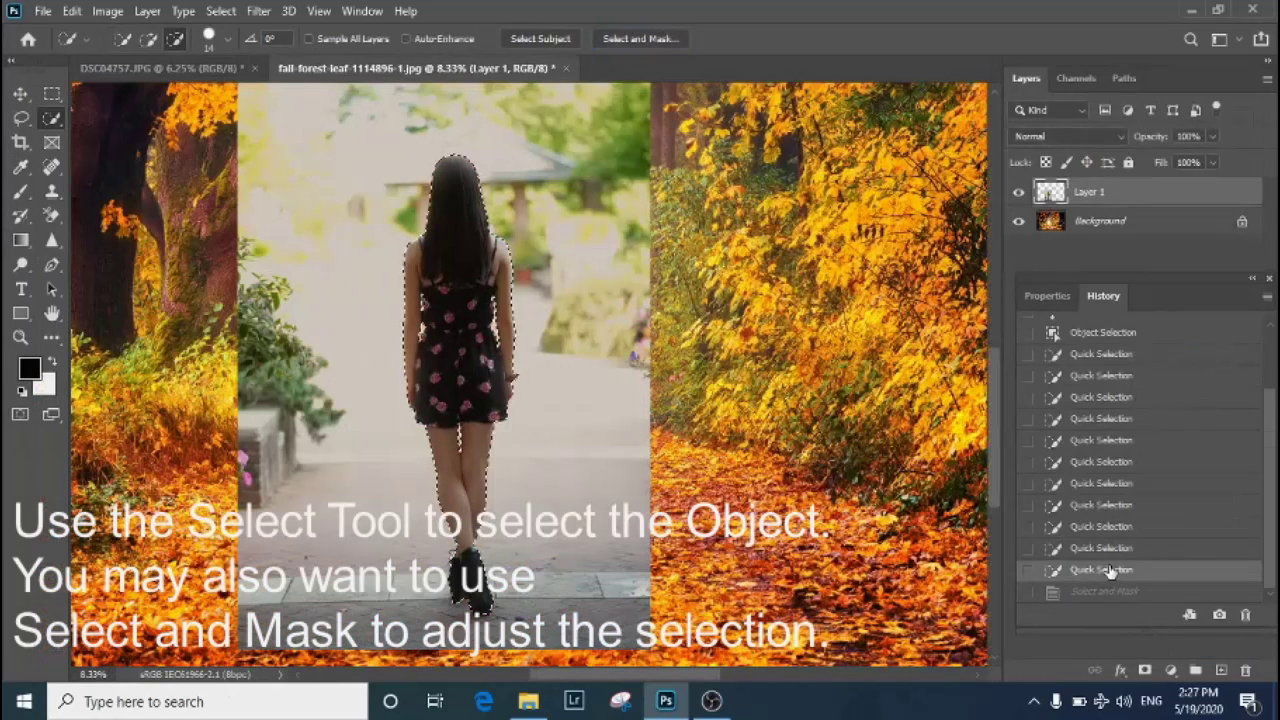
pyautogui.click(221, 11)
pyautogui.click(235, 254)
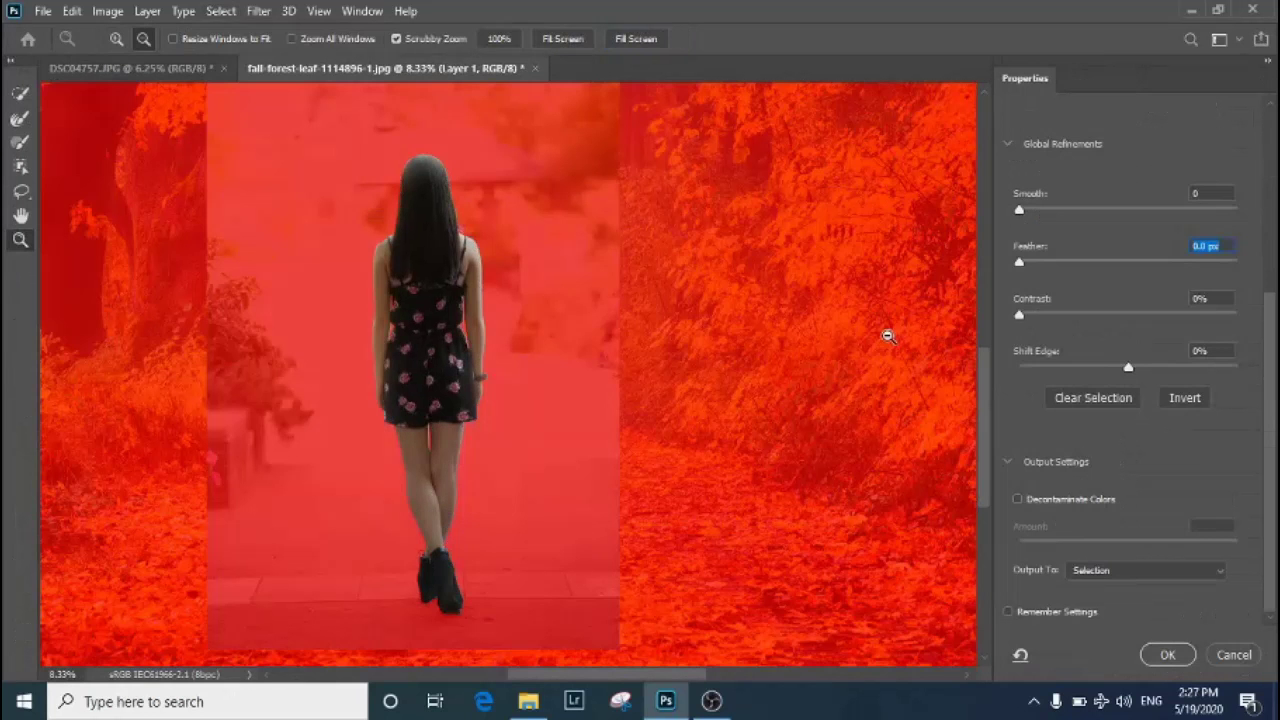
pyautogui.click(1232, 655)
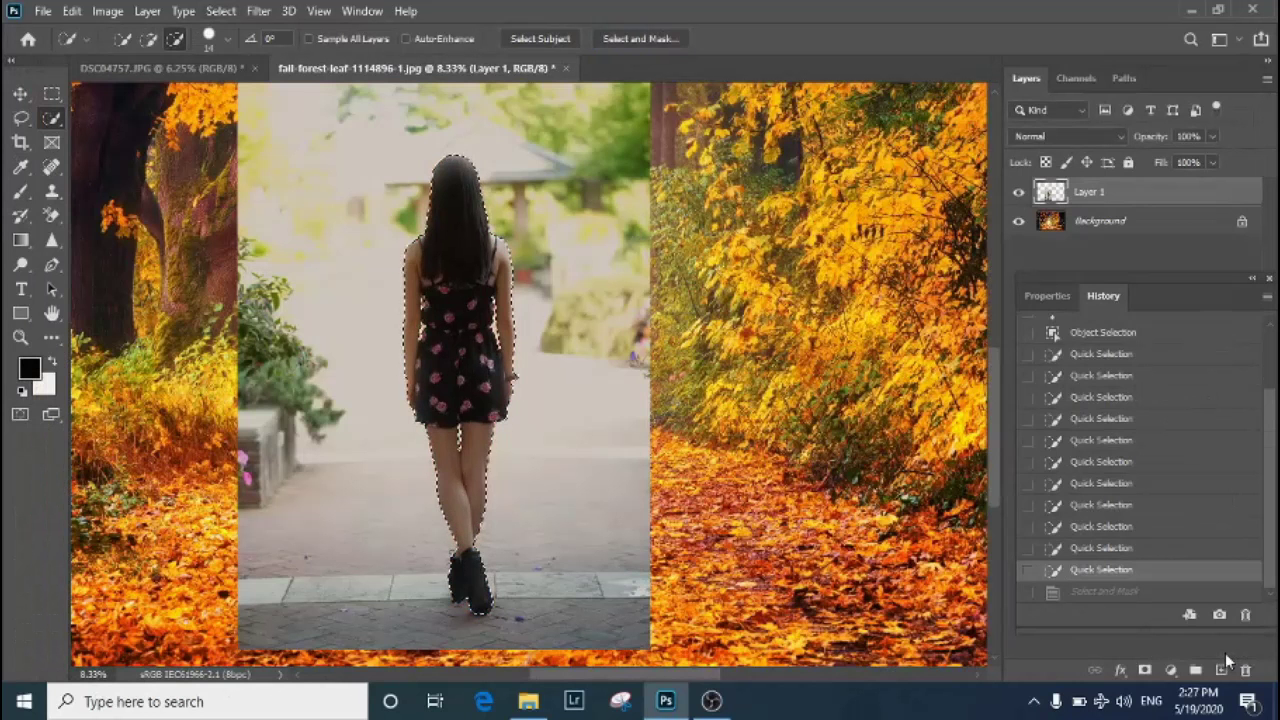
# Mask Layer 1 via Select and Mask with Output To Layer Mask, Background temporarily hidden
pyautogui.click(1019, 221)
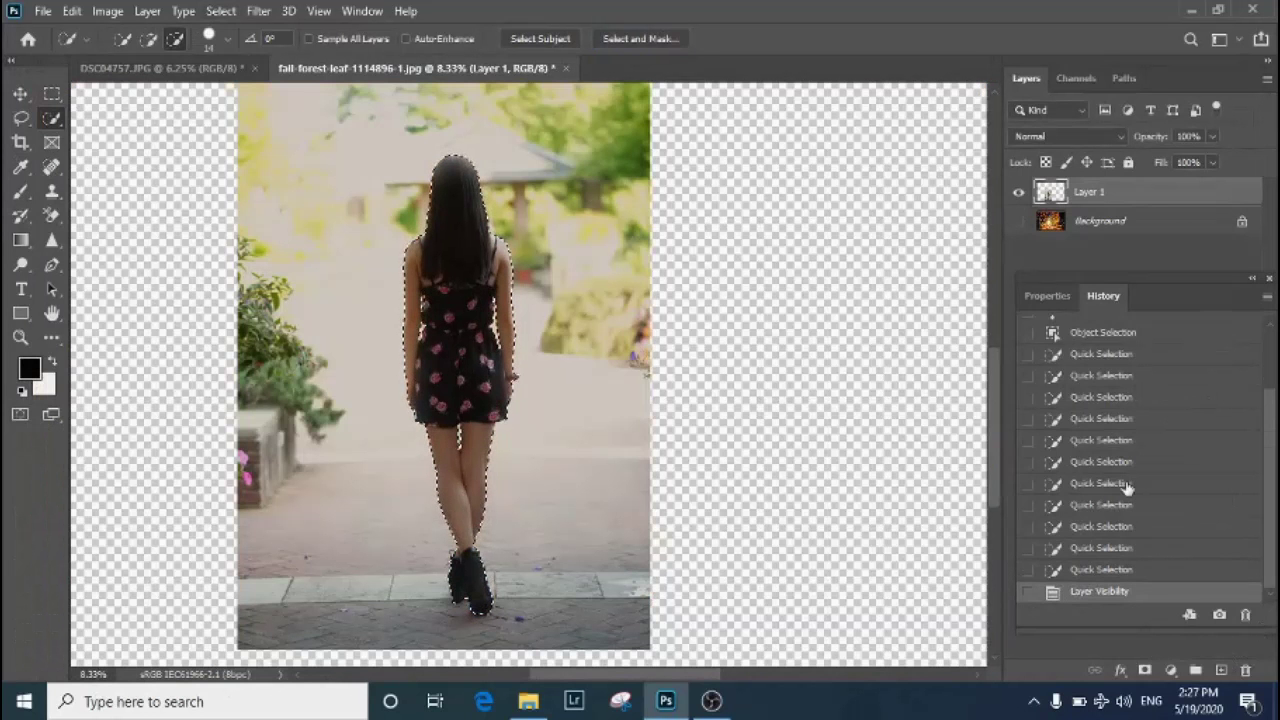
pyautogui.click(215, 12)
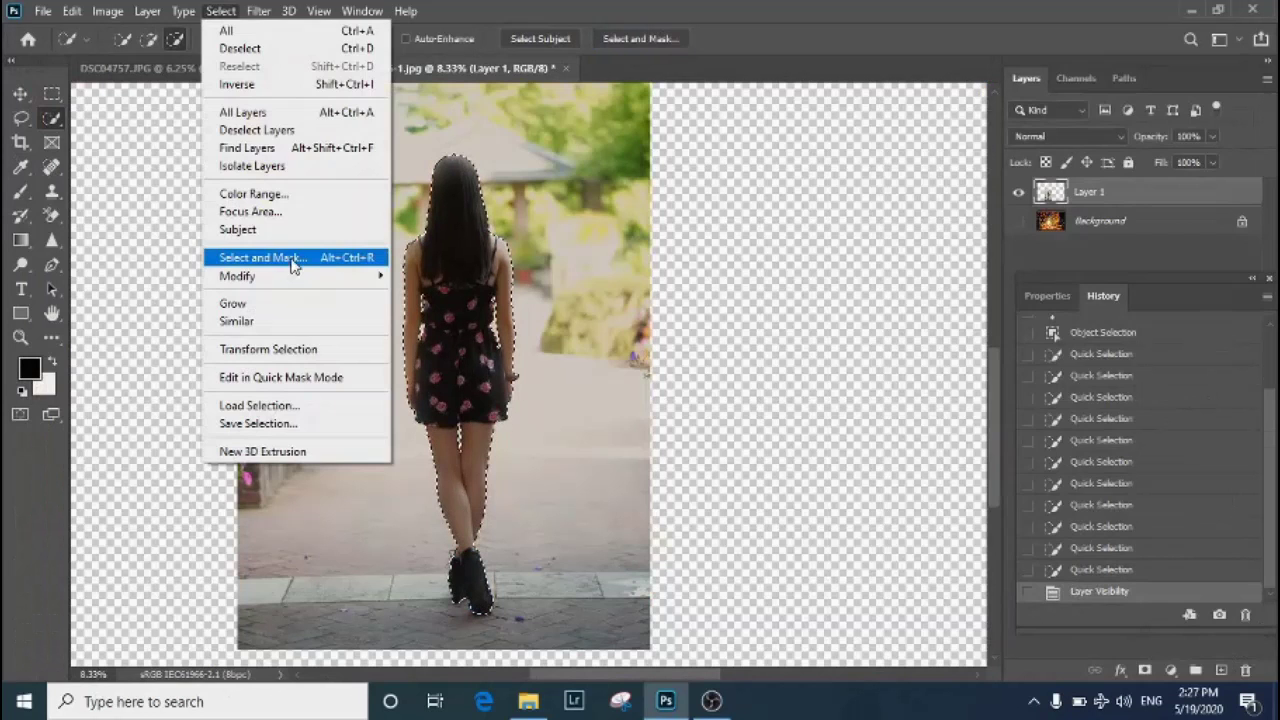
pyautogui.click(293, 262)
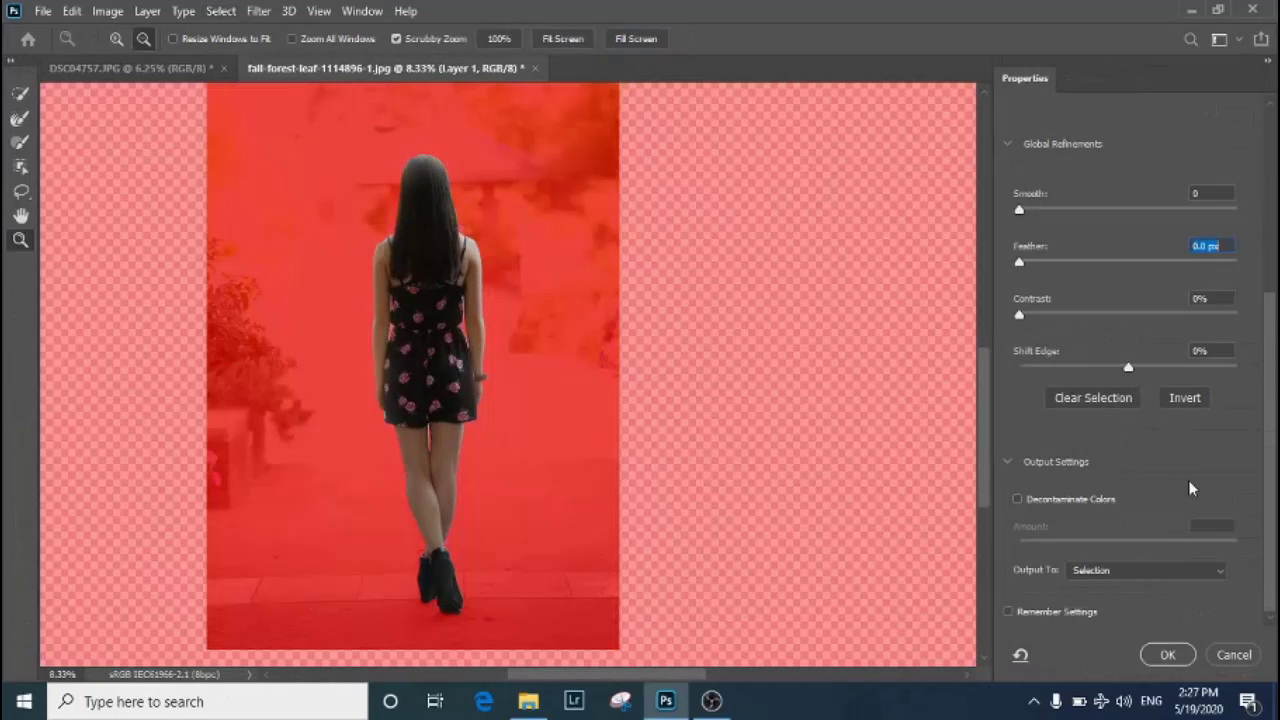
pyautogui.click(1222, 570)
pyautogui.click(1092, 600)
pyautogui.click(1167, 655)
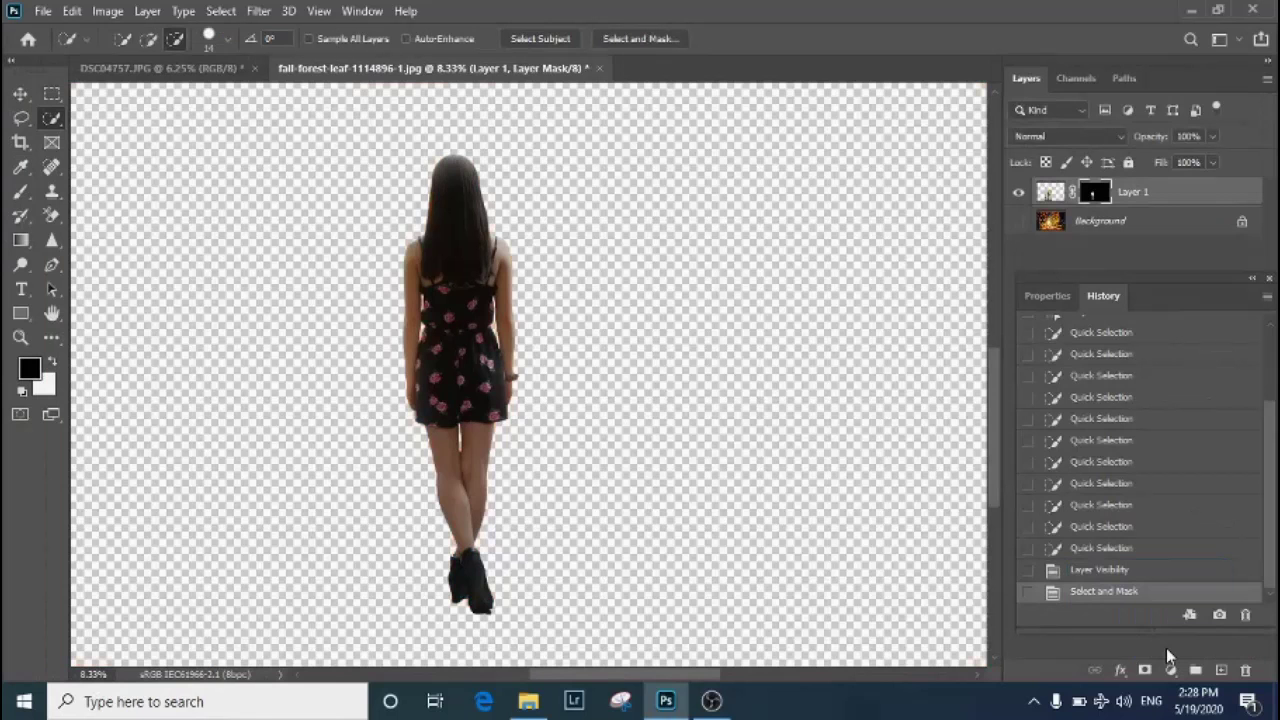
pyautogui.click(1019, 221)
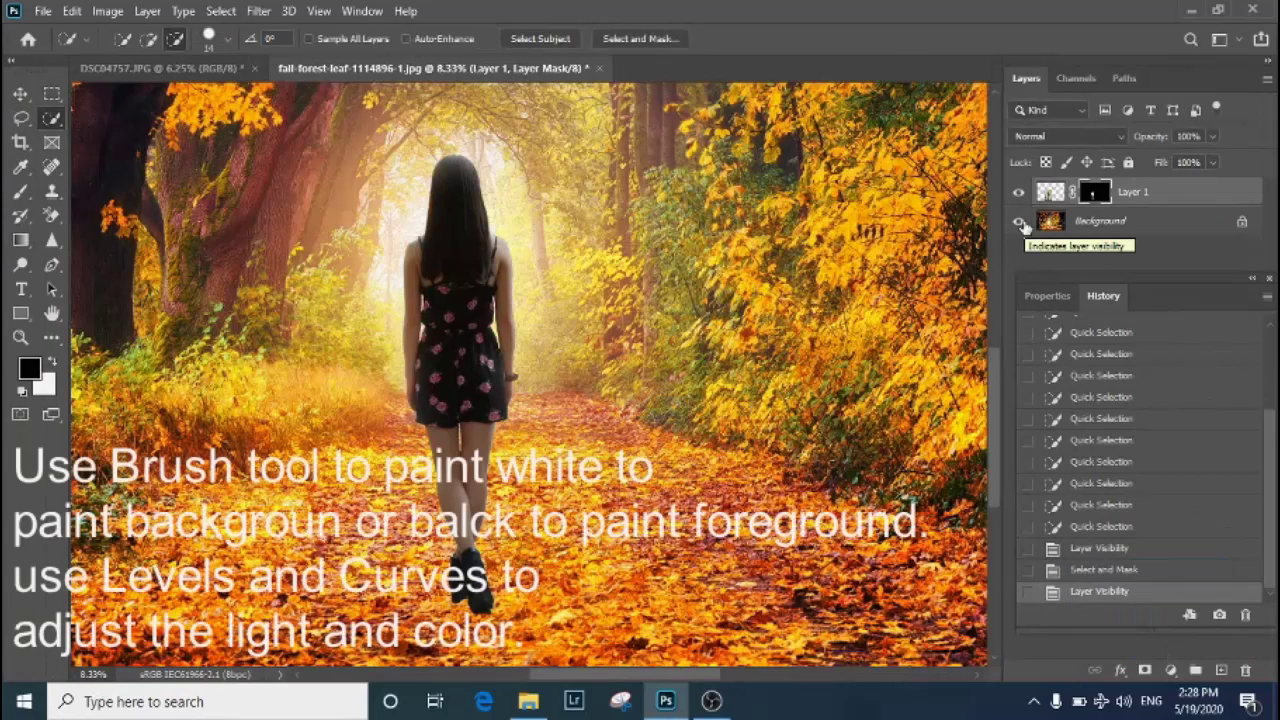
# Fit the image to the window, pass through Levels, and merge Layer 1 into Background
pyautogui.hotkey('ctrl', '0')
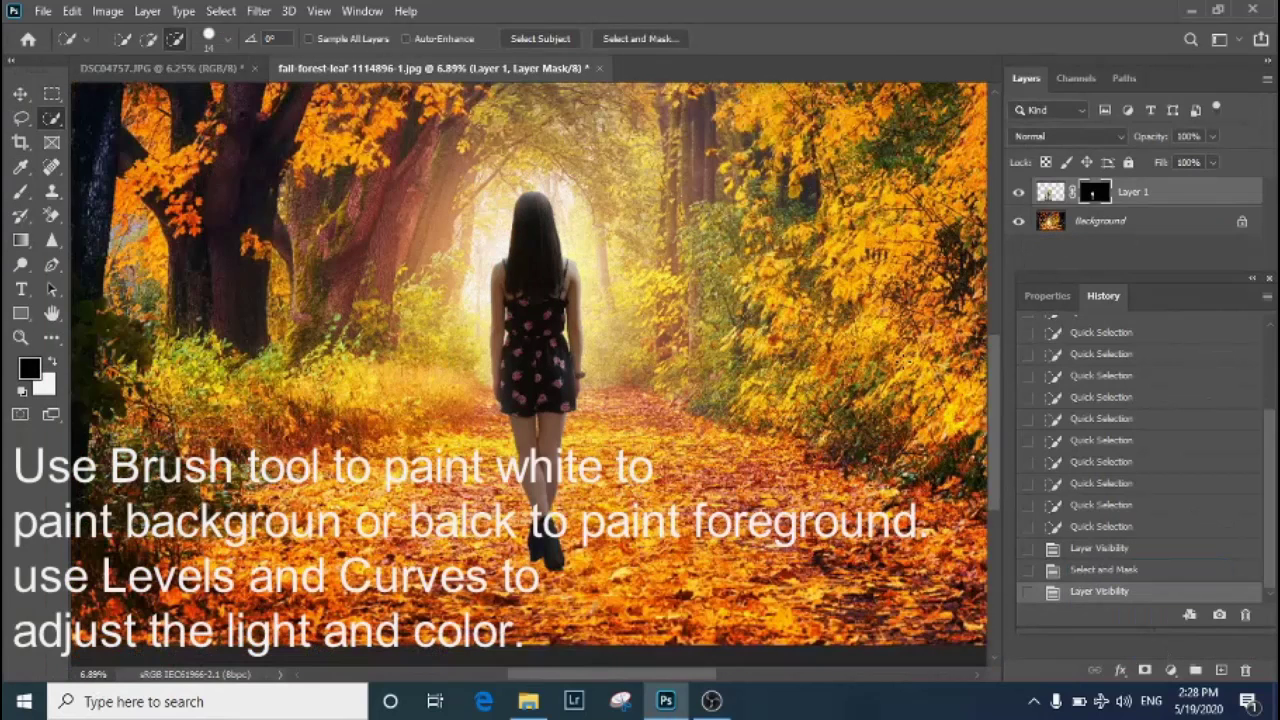
pyautogui.scroll(-2, 889, 360)
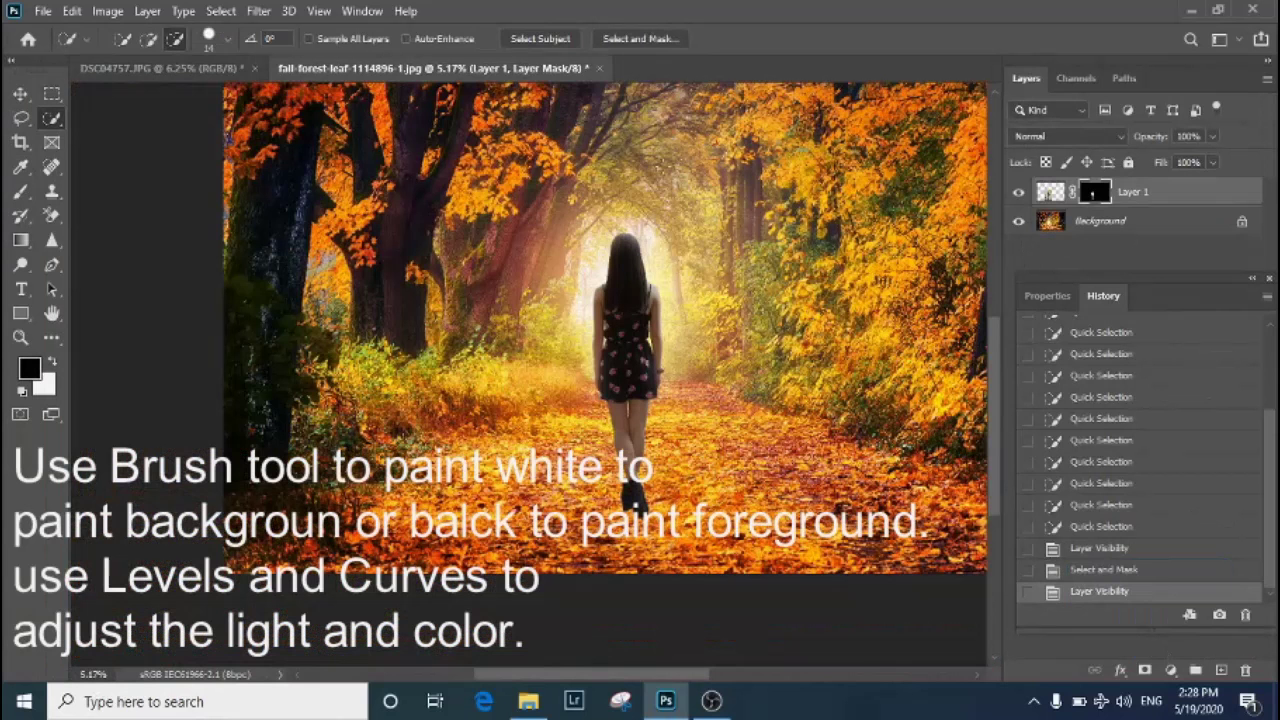
pyautogui.click(107, 11)
pyautogui.moveTo(138, 60)
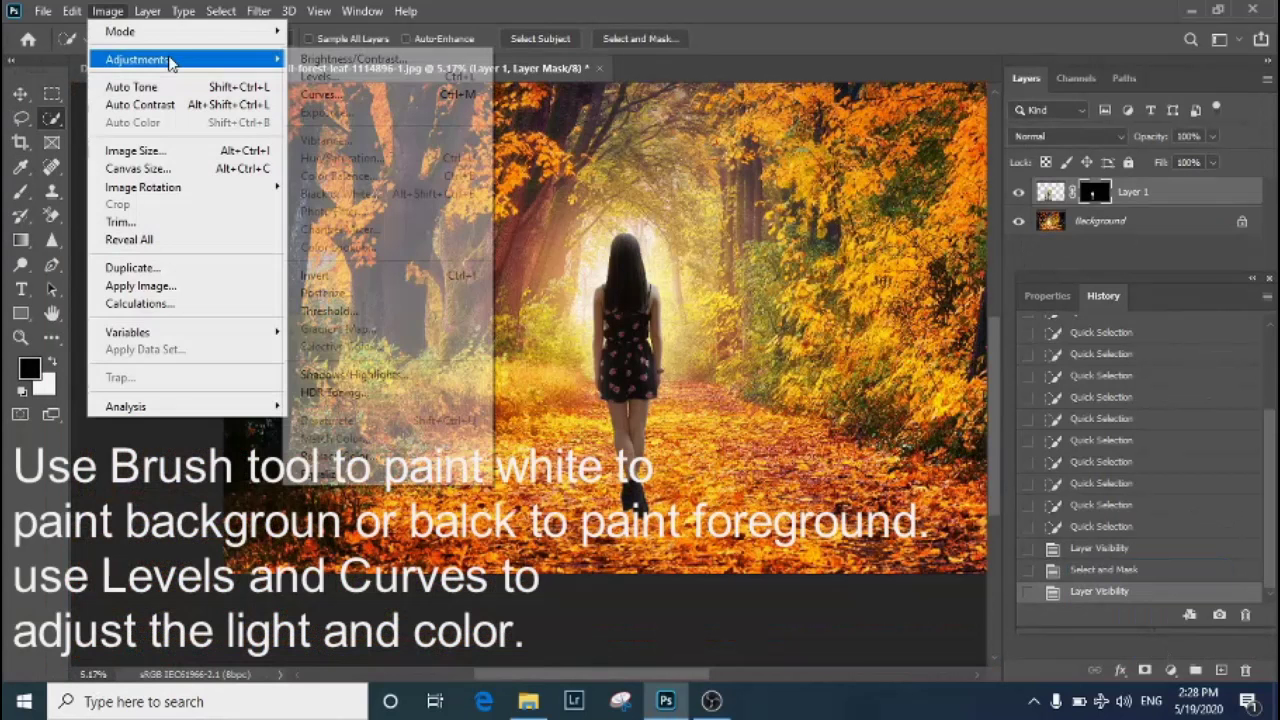
pyautogui.click(318, 76)
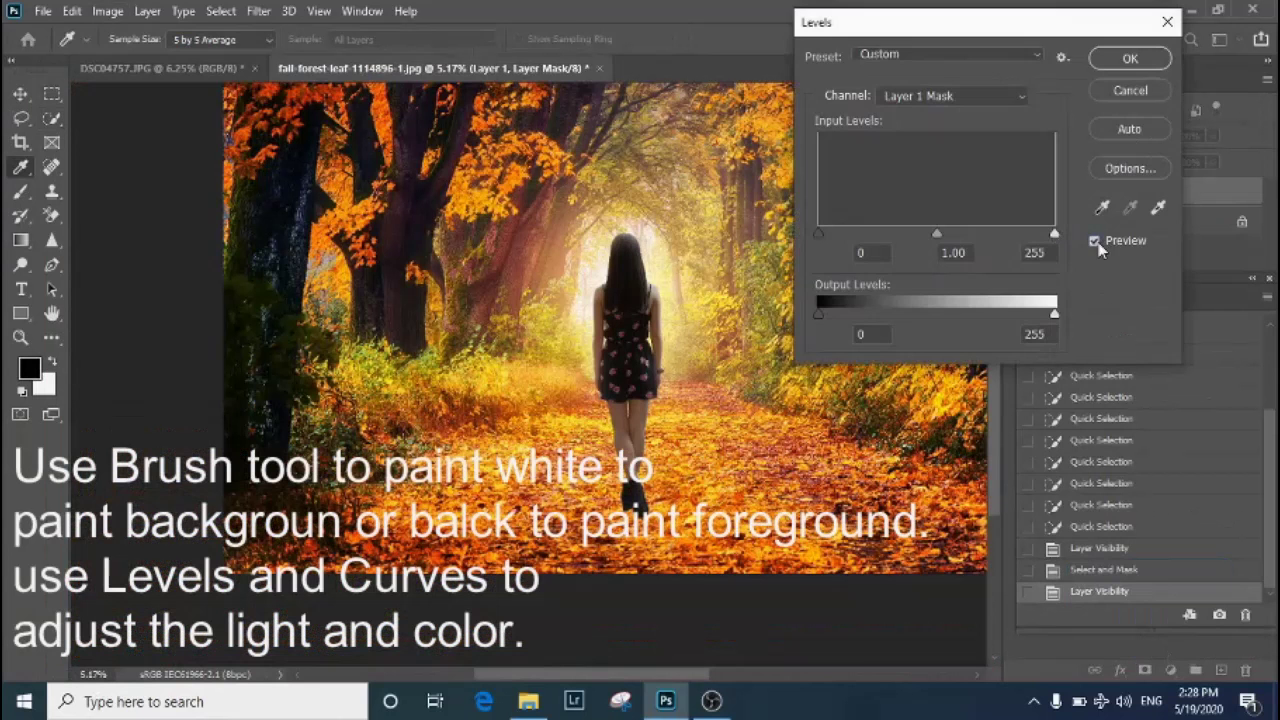
pyautogui.click(1135, 60)
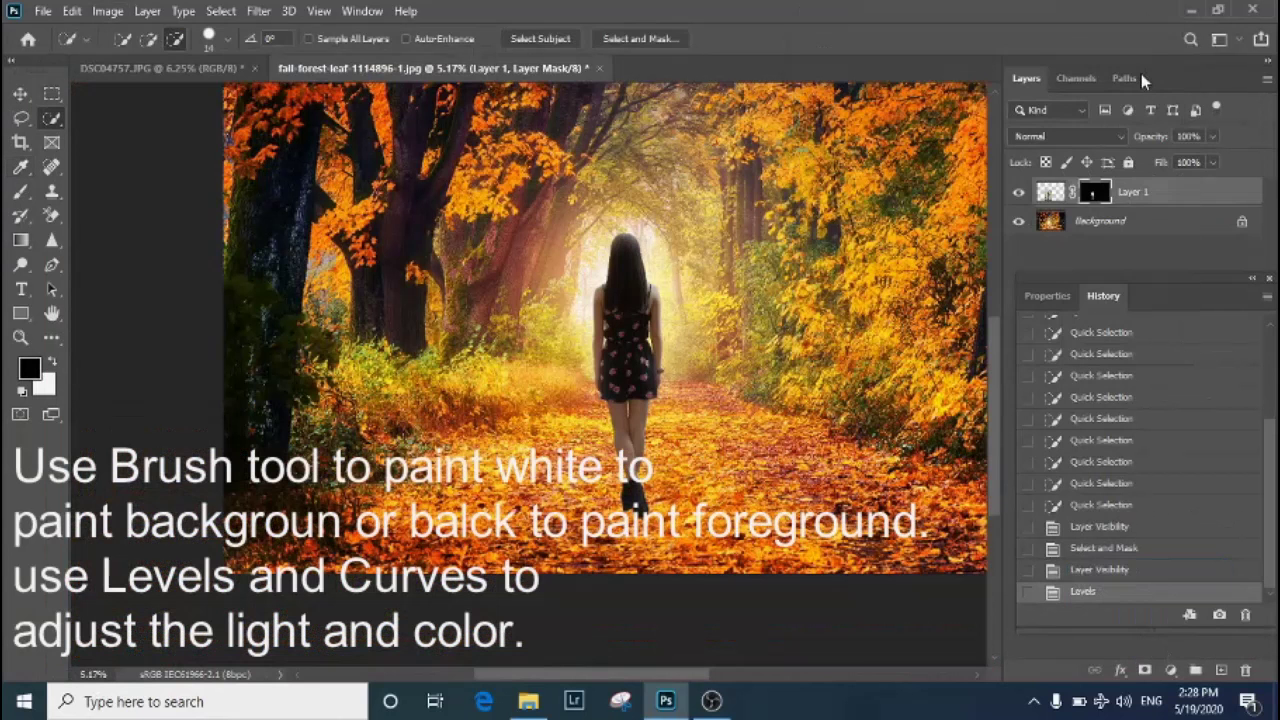
pyautogui.rightClick(1102, 227)
pyautogui.click(1152, 370)
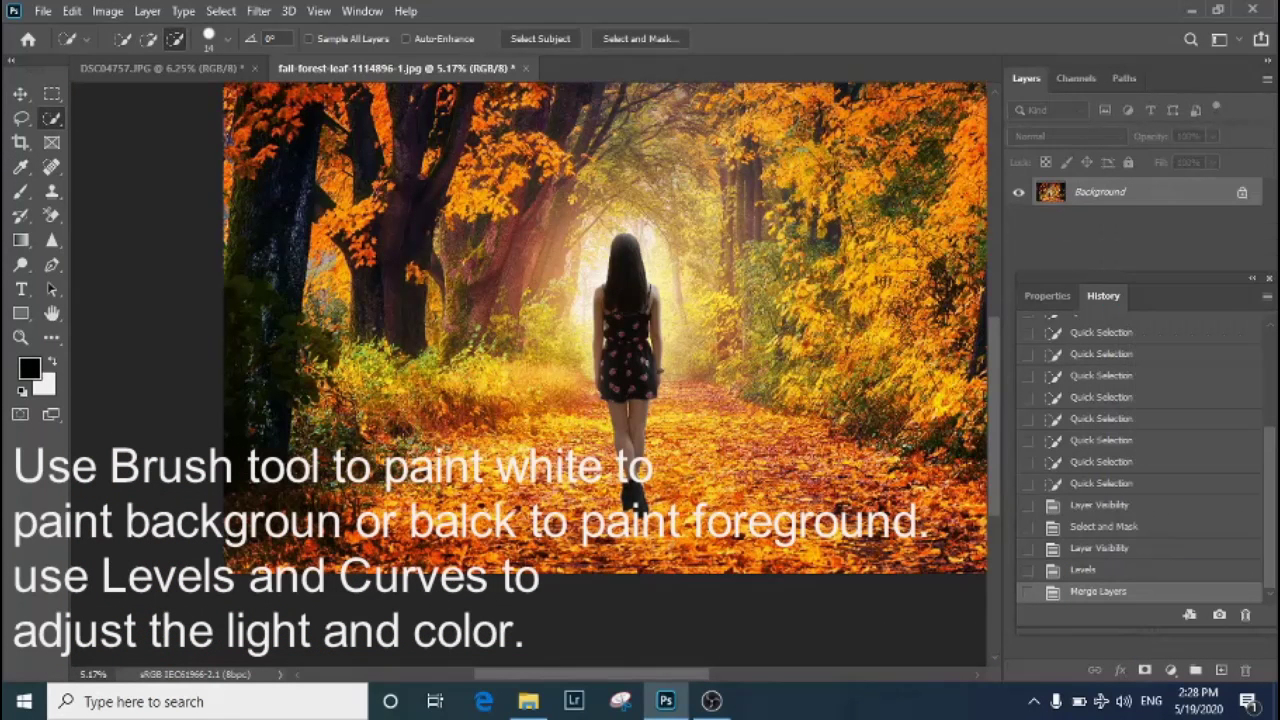
# Apply Auto Levels, setting midtones to 1.44 and output white to 254
pyautogui.click(107, 11)
pyautogui.click(320, 77)
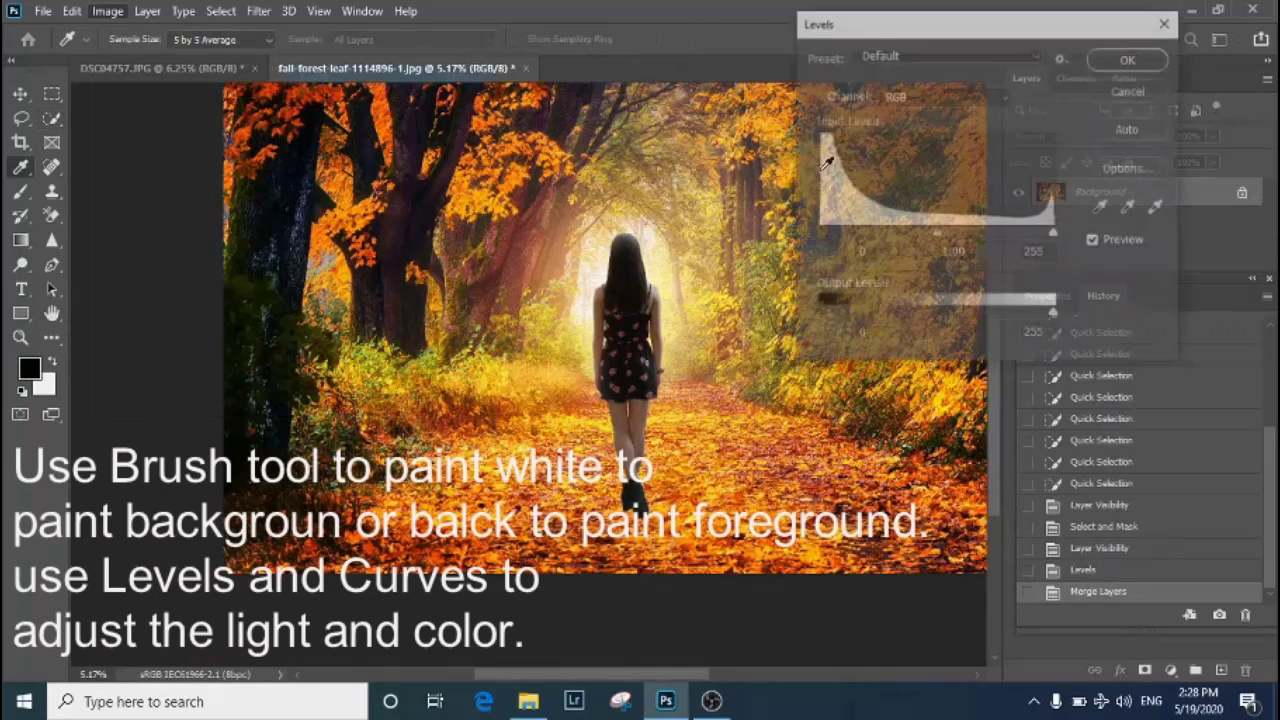
pyautogui.click(1129, 129)
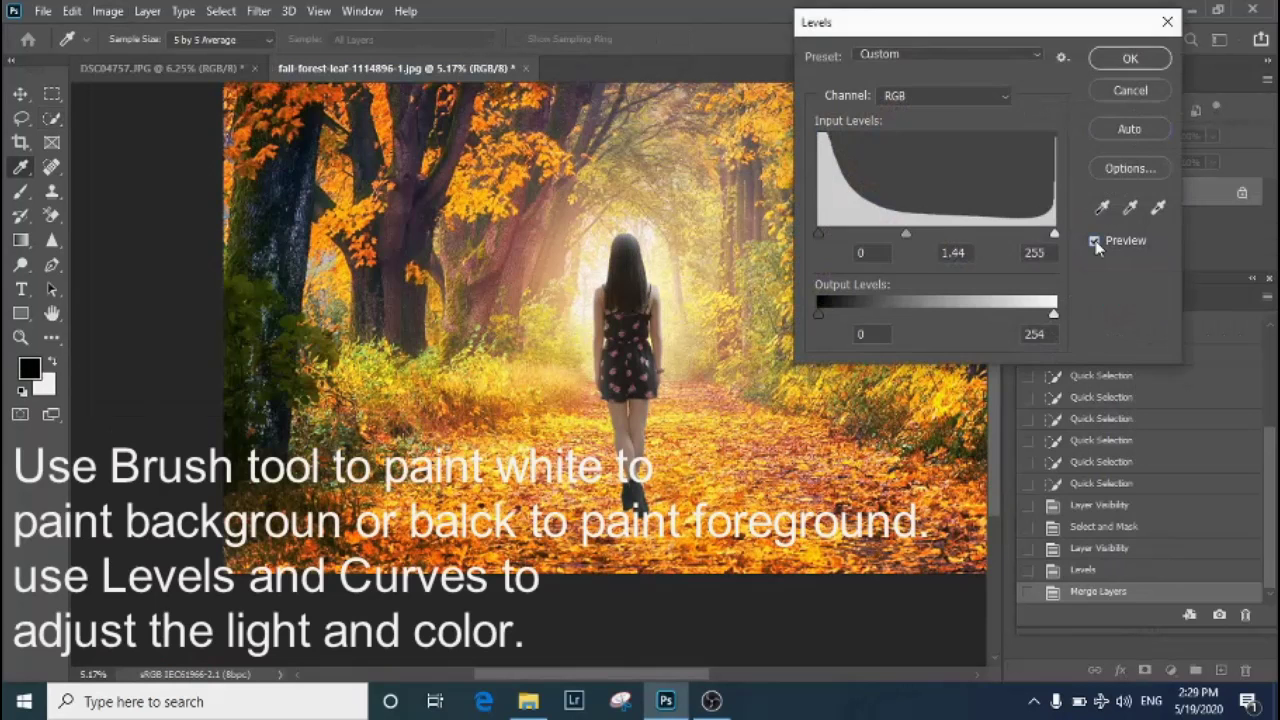
pyautogui.press('Return')
pyautogui.click(108, 12)
pyautogui.moveTo(137, 59)
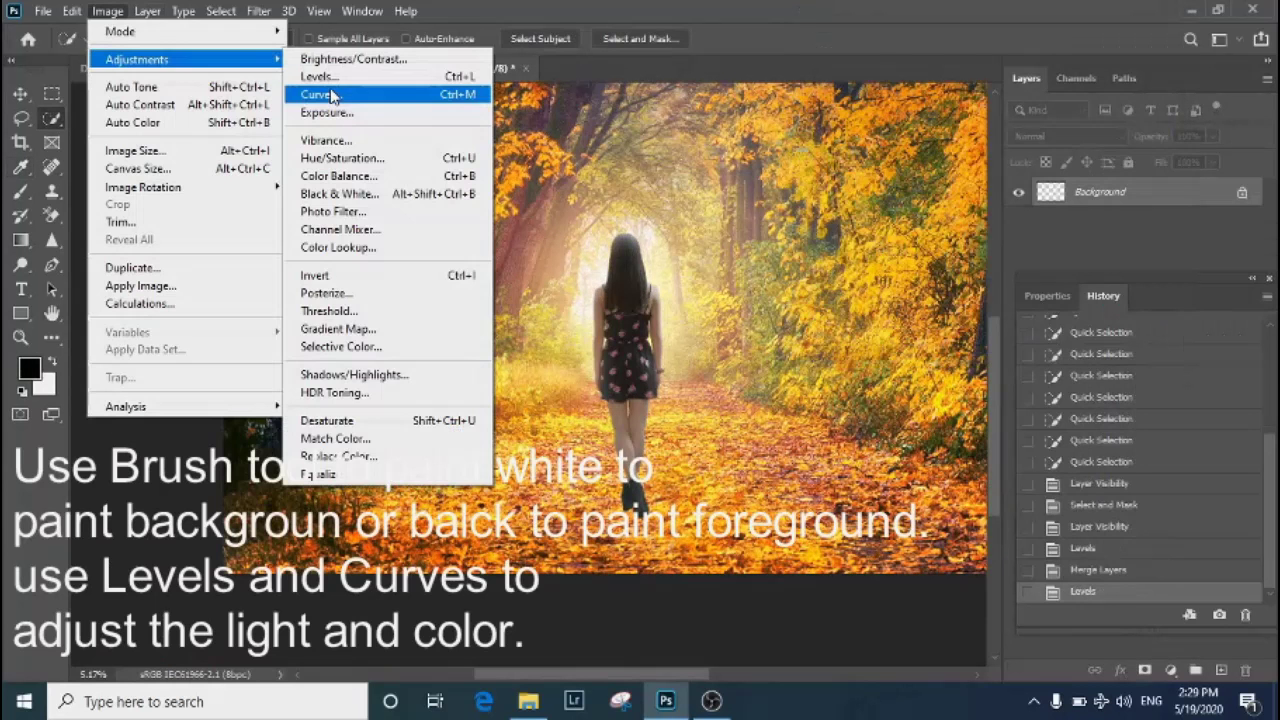
# Raise the Curves tone curve with two points, compare via Preview, and apply it
pyautogui.click(333, 95)
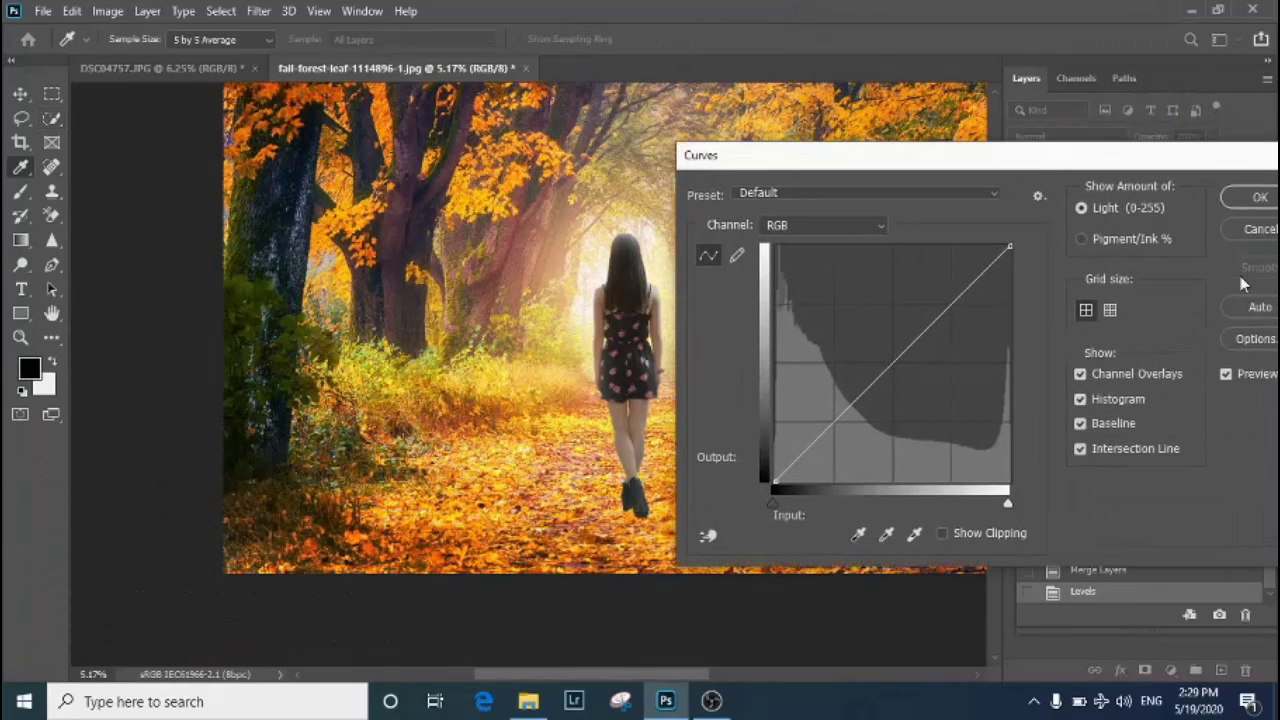
pyautogui.click(1250, 305)
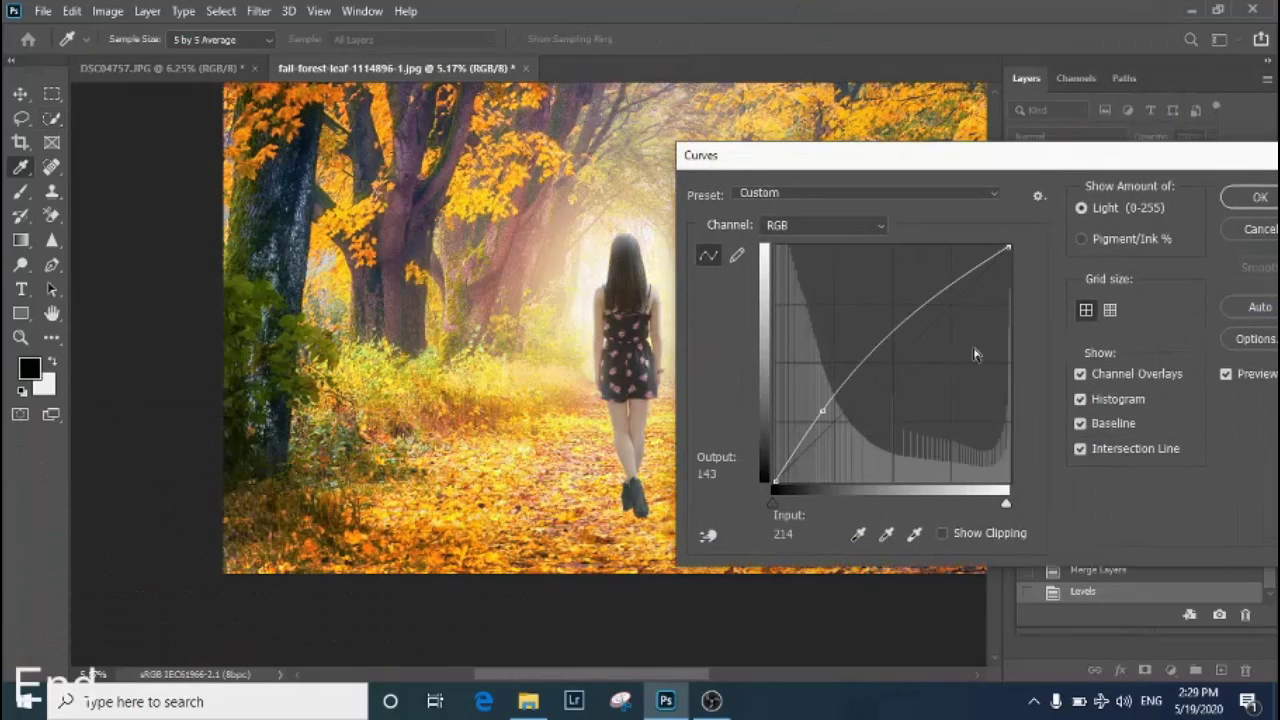
pyautogui.click(877, 353)
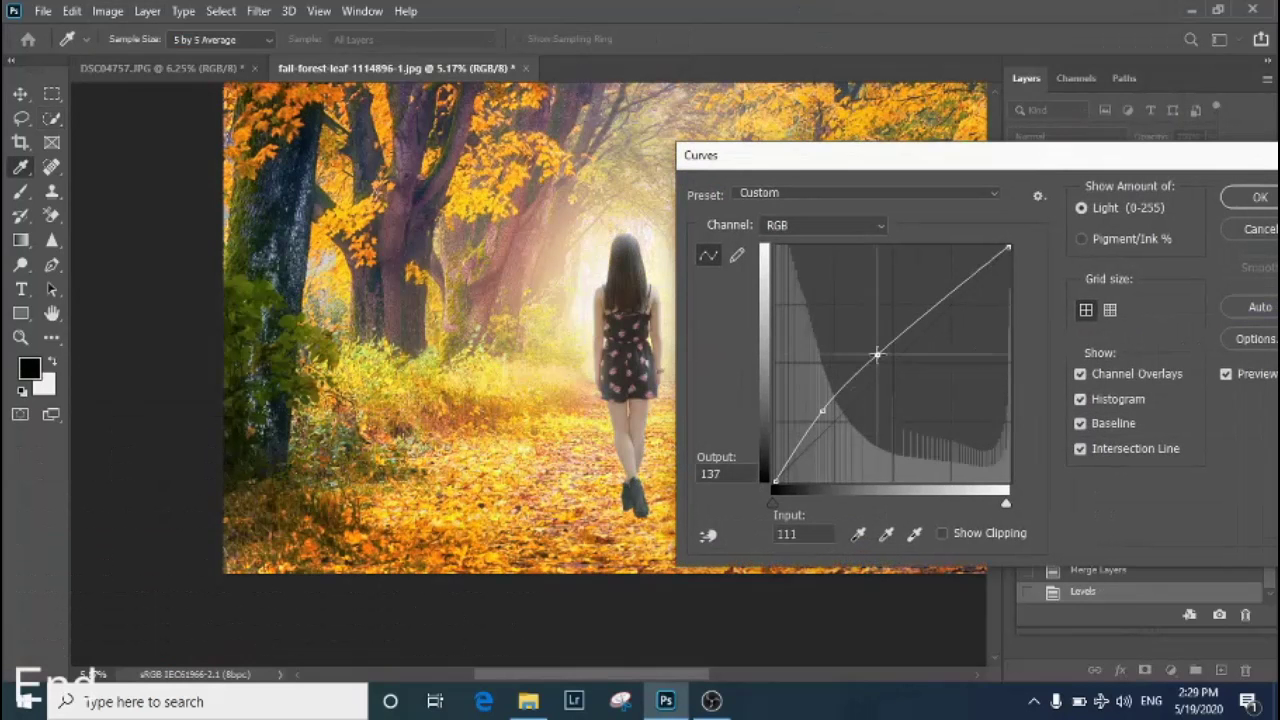
pyautogui.moveTo(822, 410); pyautogui.dragTo(829, 412)
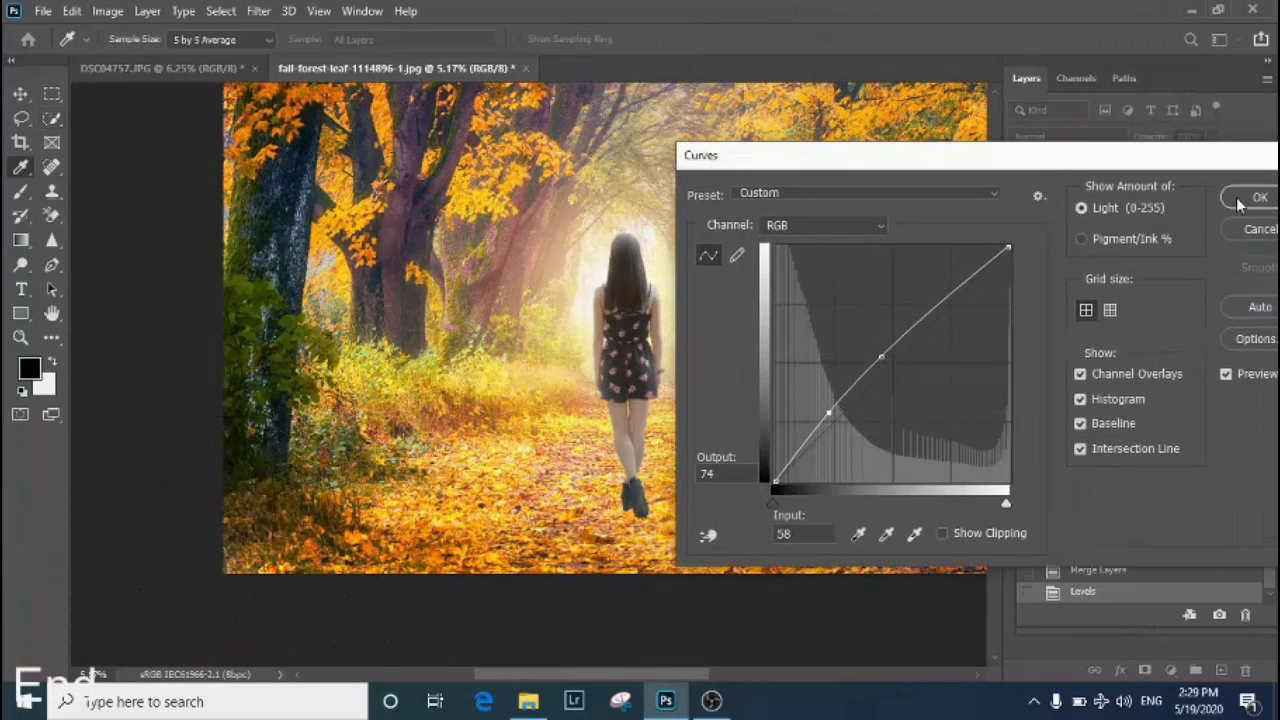
pyautogui.click(1226, 375)
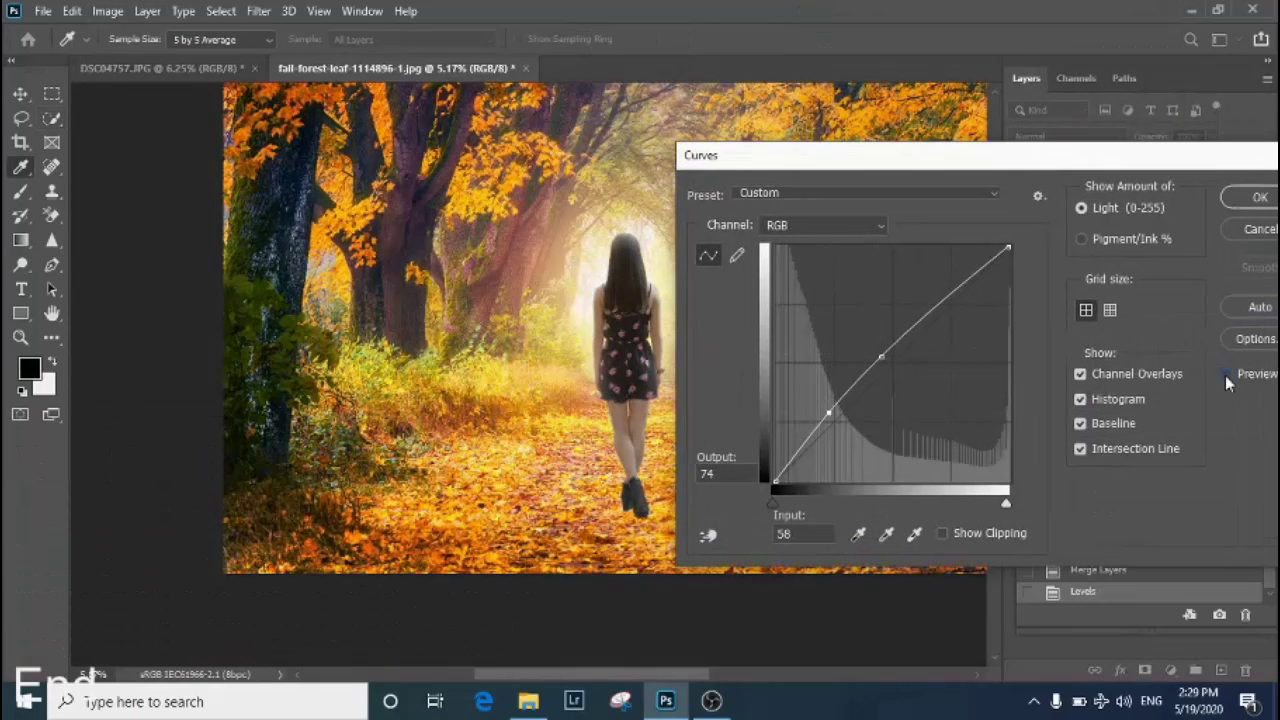
pyautogui.click(1226, 375)
pyautogui.click(1271, 204)
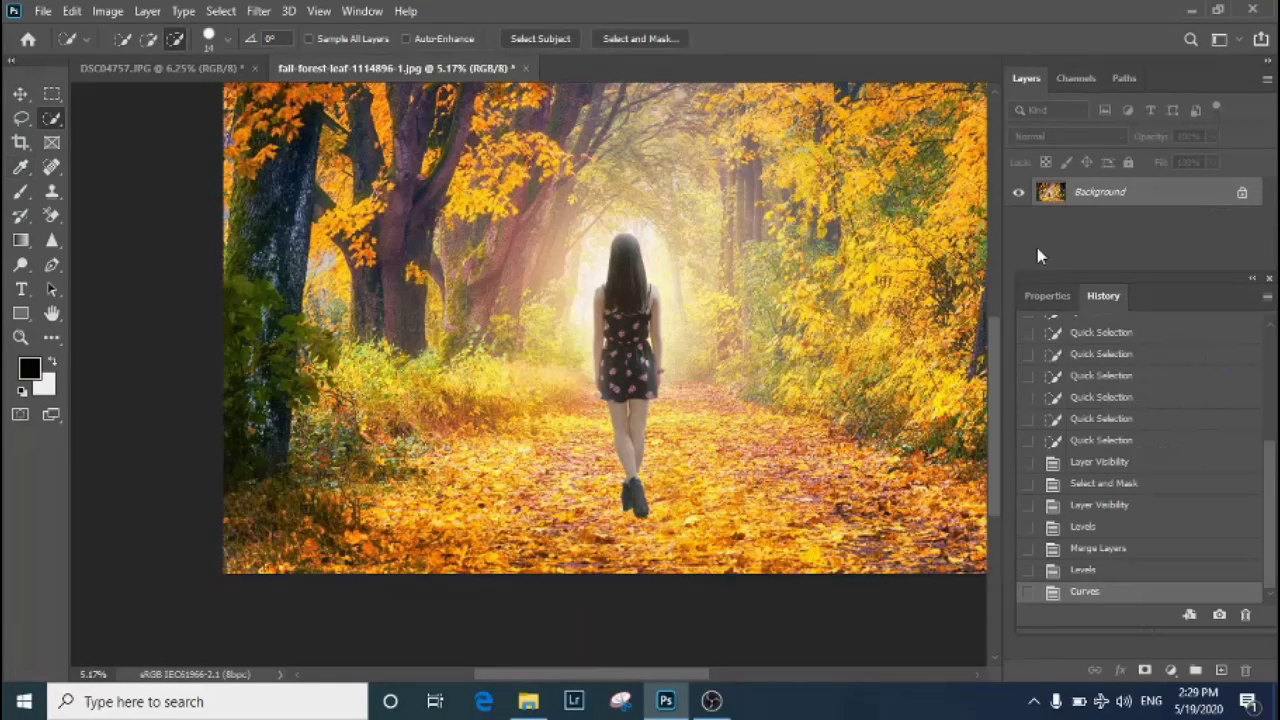
pyautogui.moveTo(994, 405); pyautogui.dragTo(1003, 378)
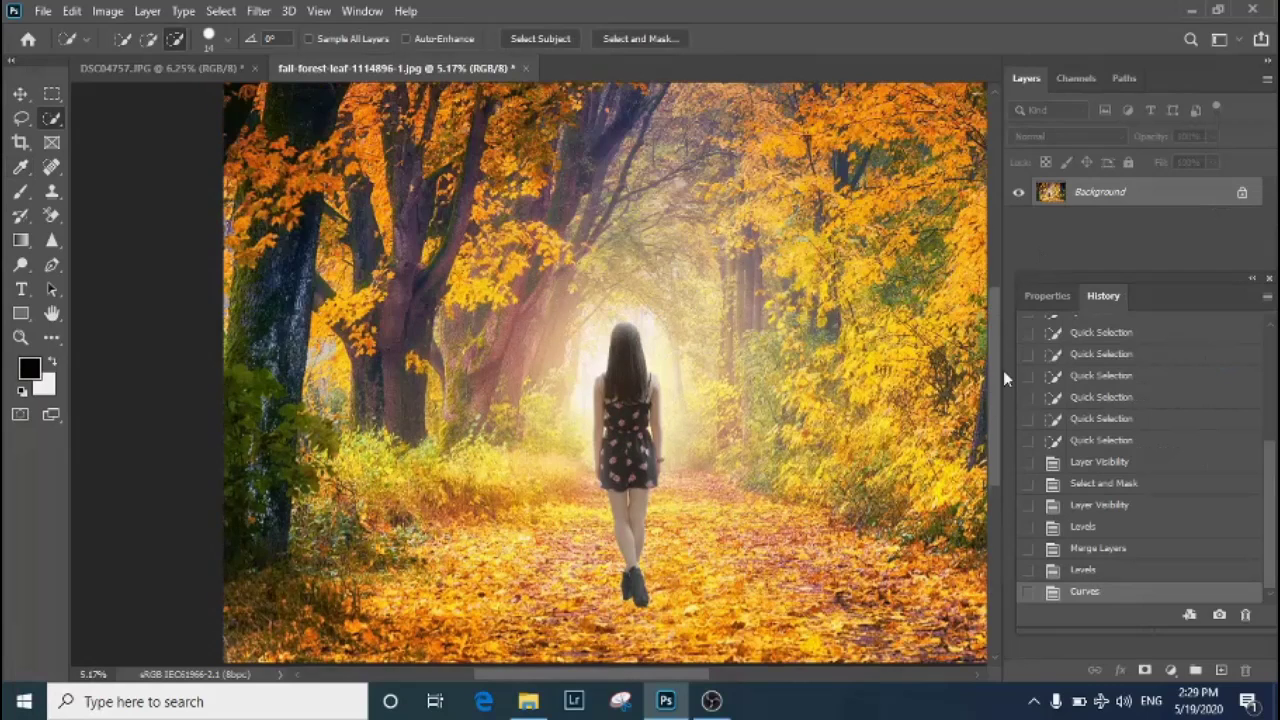